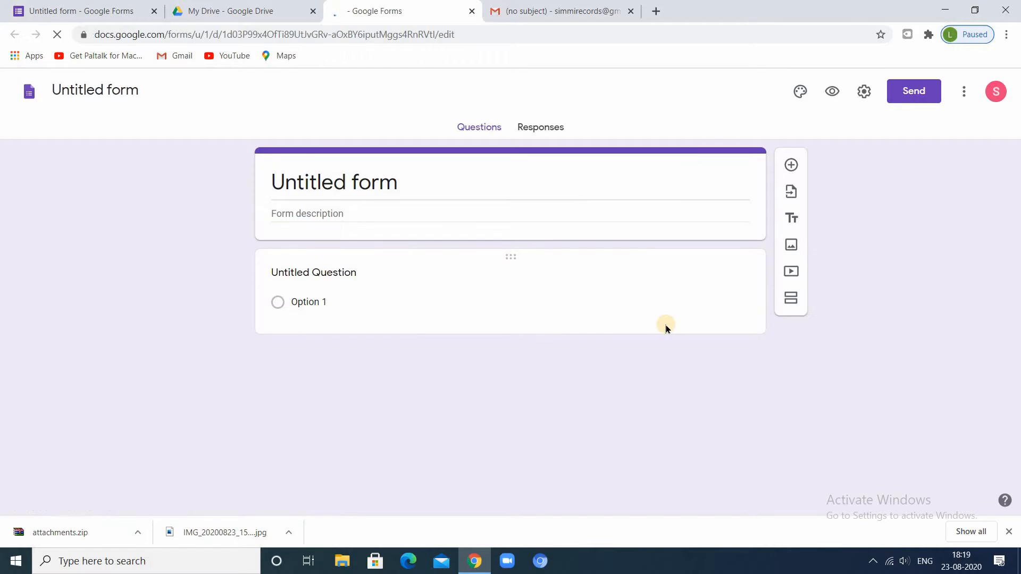
Step: Title the form HINDI EXAM and set its description to 10 MARKS
{"action": "left_click", "coordinate": [415, 194]}
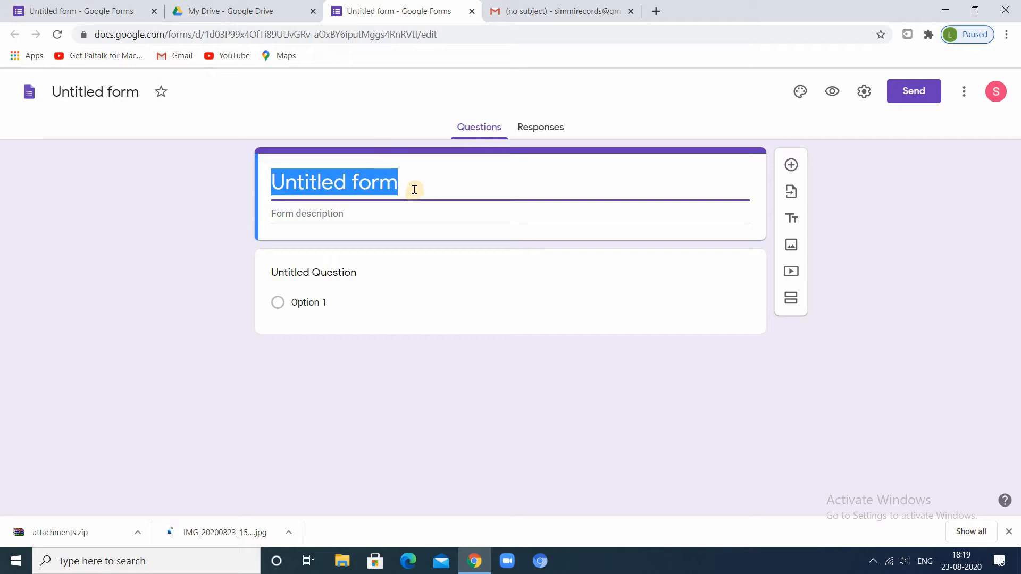
{"action": "type", "text": "HINDI E"}
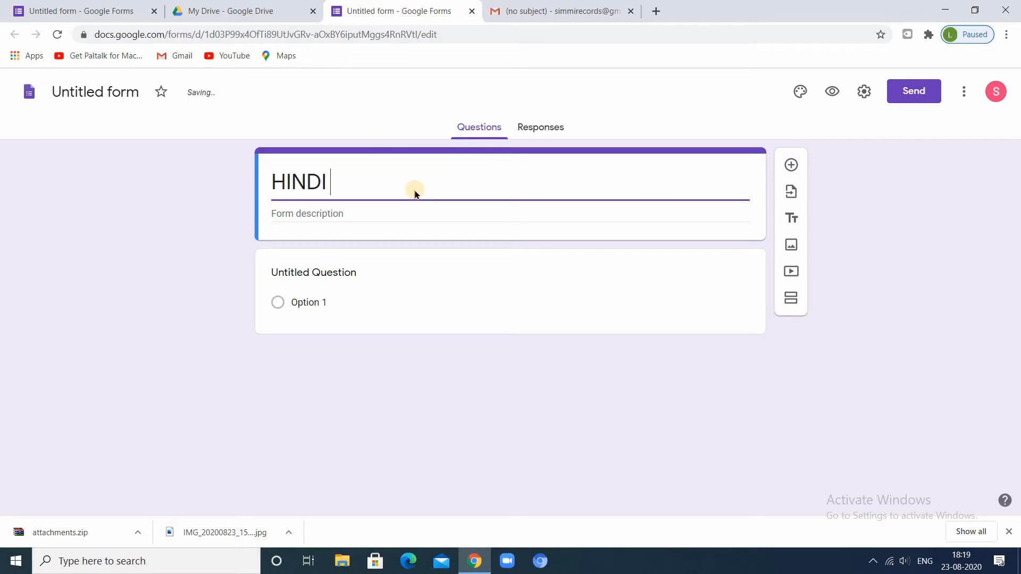
{"action": "type", "text": "XAM"}
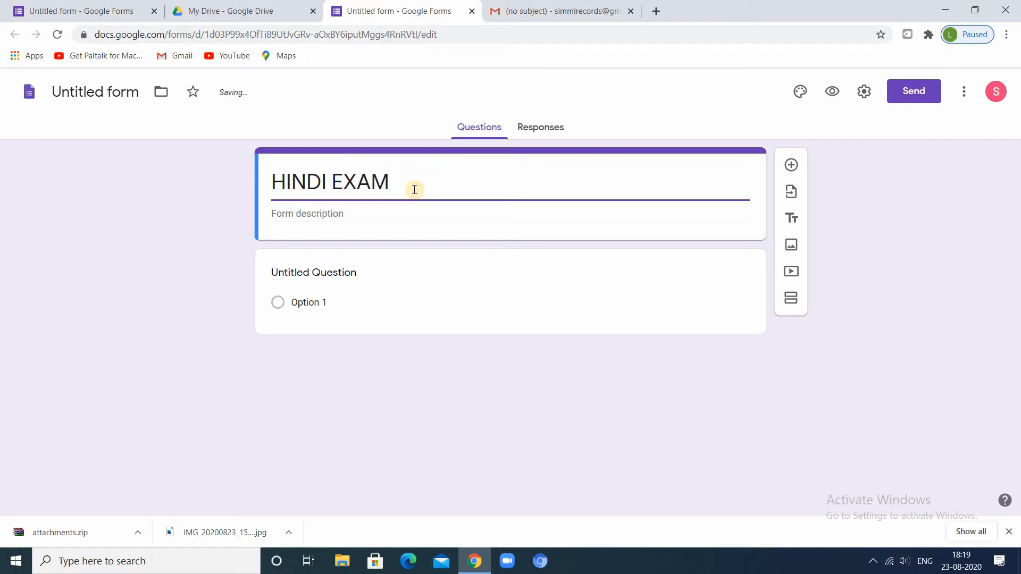
{"action": "left_click", "coordinate": [415, 217]}
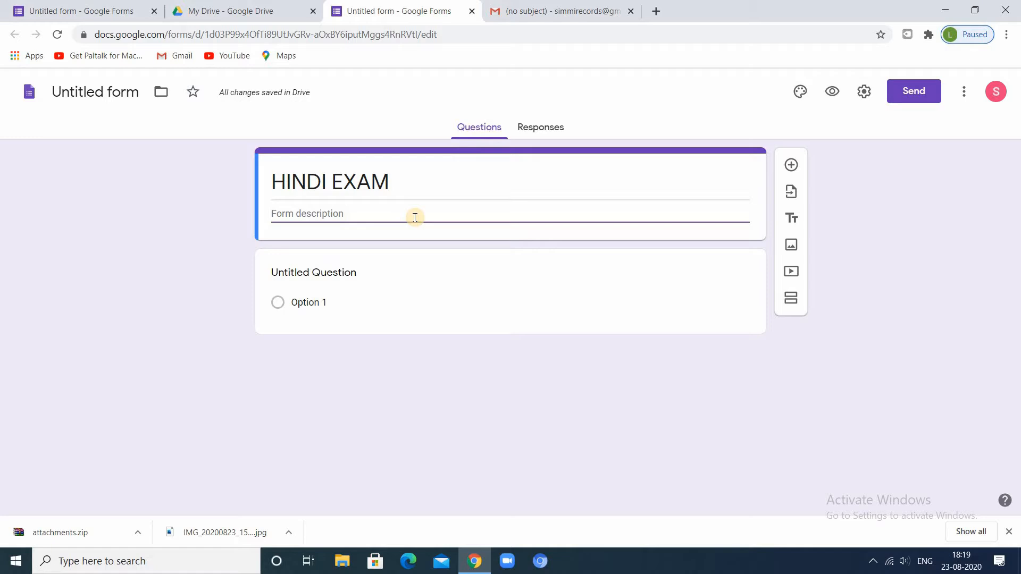
{"action": "type", "text": "10 MARKS"}
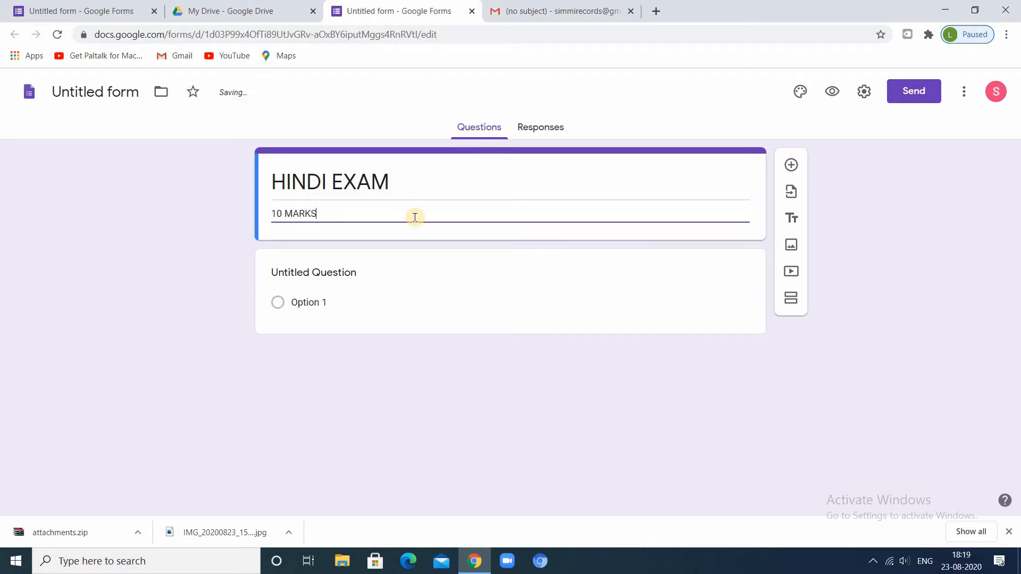
Step: Change the untitled question to NAME OF THE STUDENT and make it required
{"action": "left_click", "coordinate": [406, 273]}
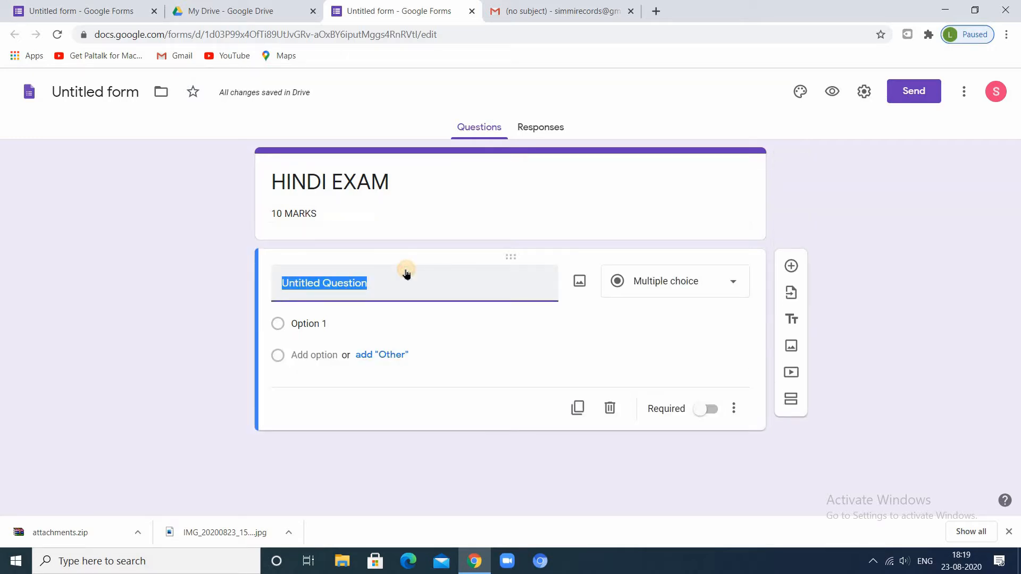
{"action": "type", "text": "NAME OF THE"}
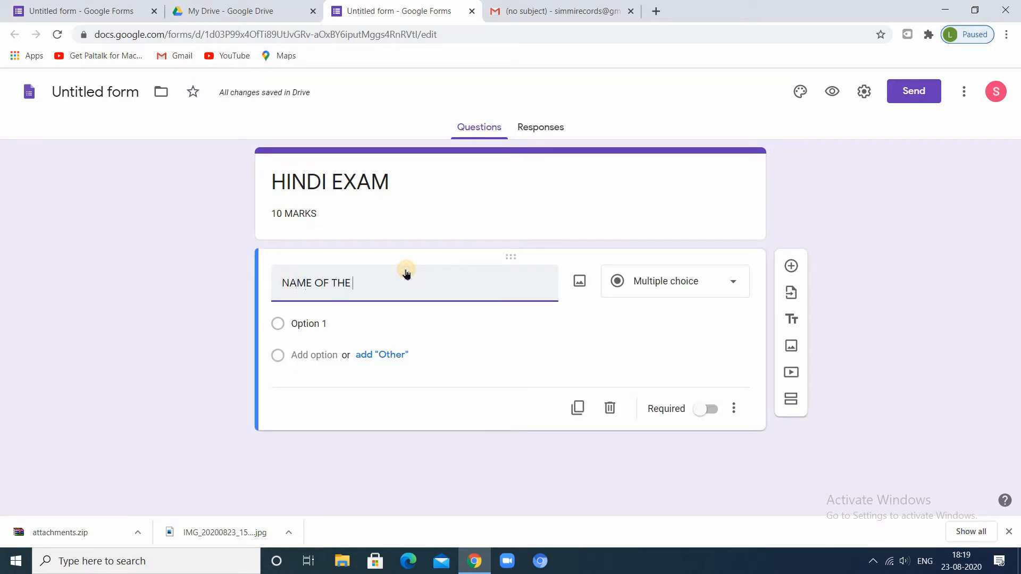
{"action": "type", "text": " STUDENT"}
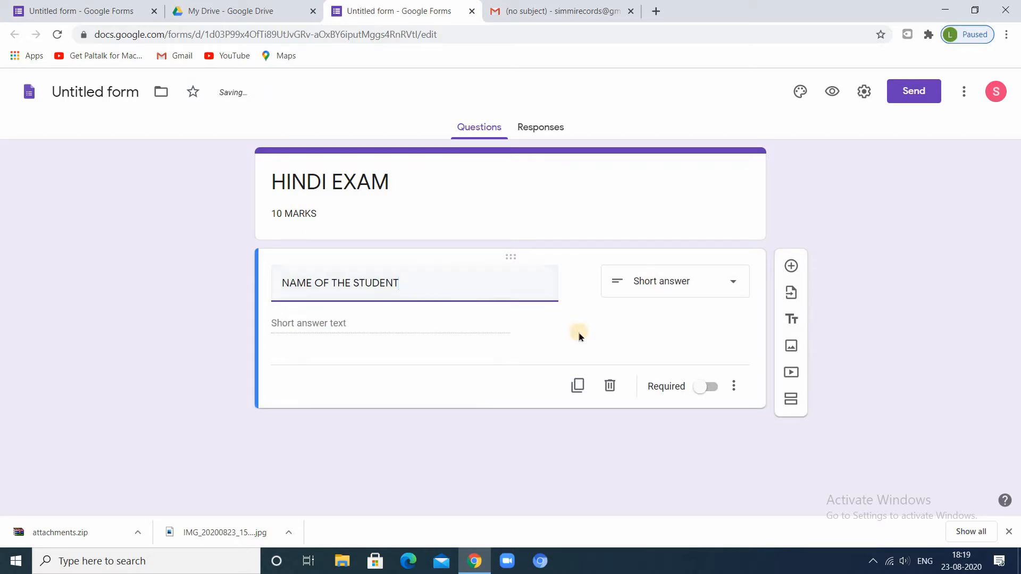
{"action": "left_click", "coordinate": [709, 387]}
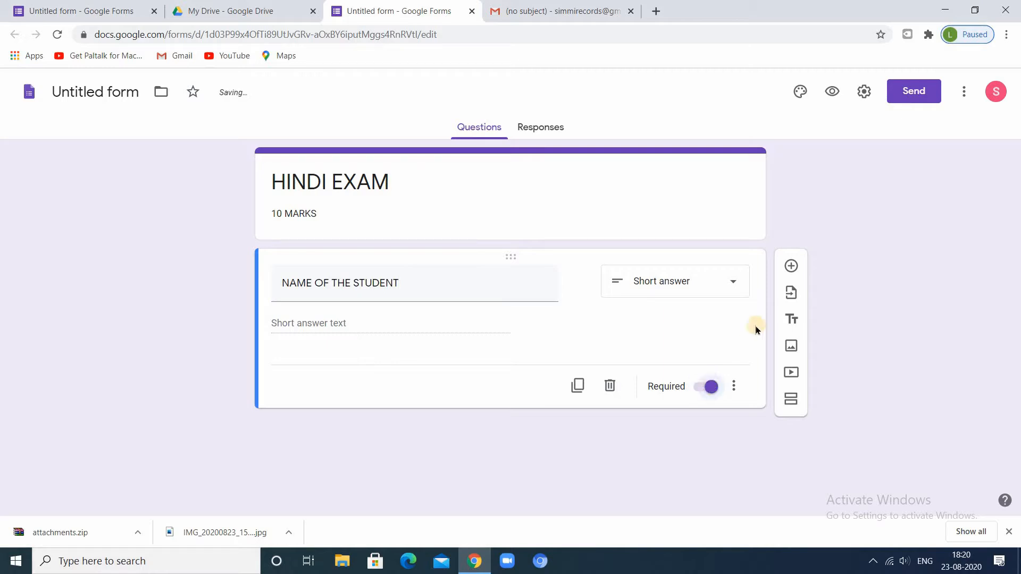
Step: Add a required multiple-choice question CLASS with the options 3, 4 and 5
{"action": "left_click", "coordinate": [790, 266]}
{"action": "type", "text": "CLASS"}
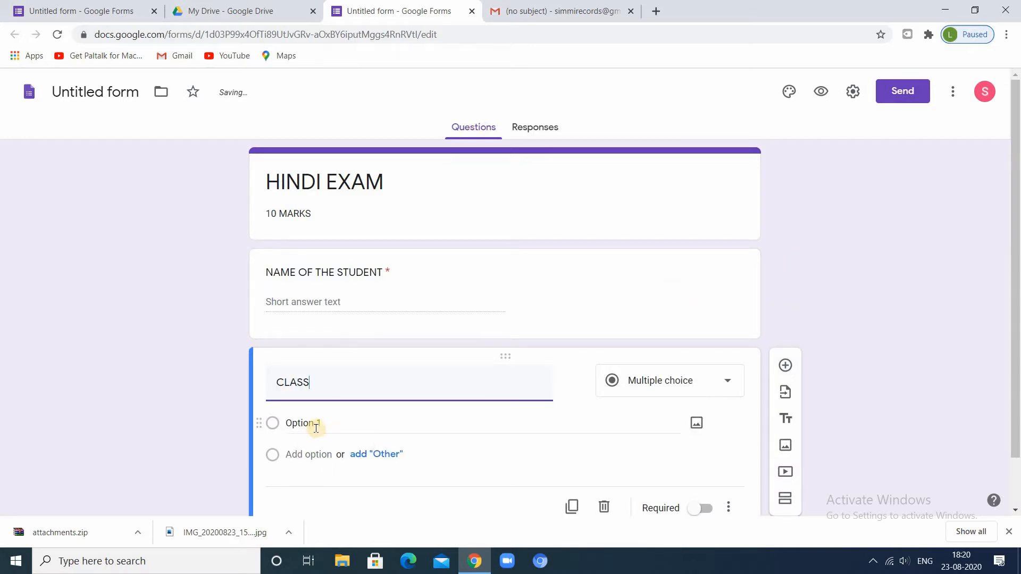
{"action": "left_click", "coordinate": [316, 428]}
{"action": "type", "text": "3"}
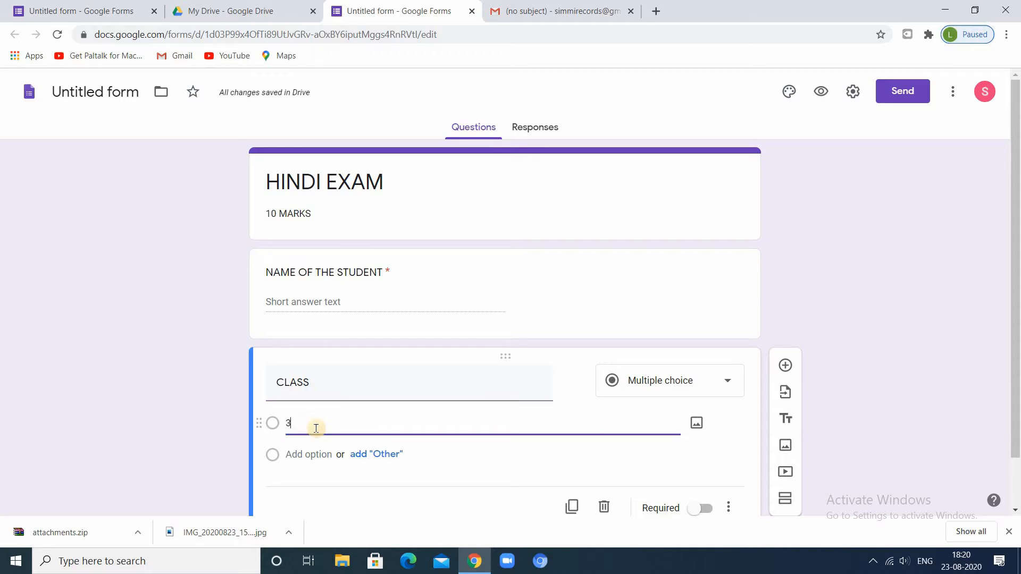
{"action": "left_click", "coordinate": [311, 455]}
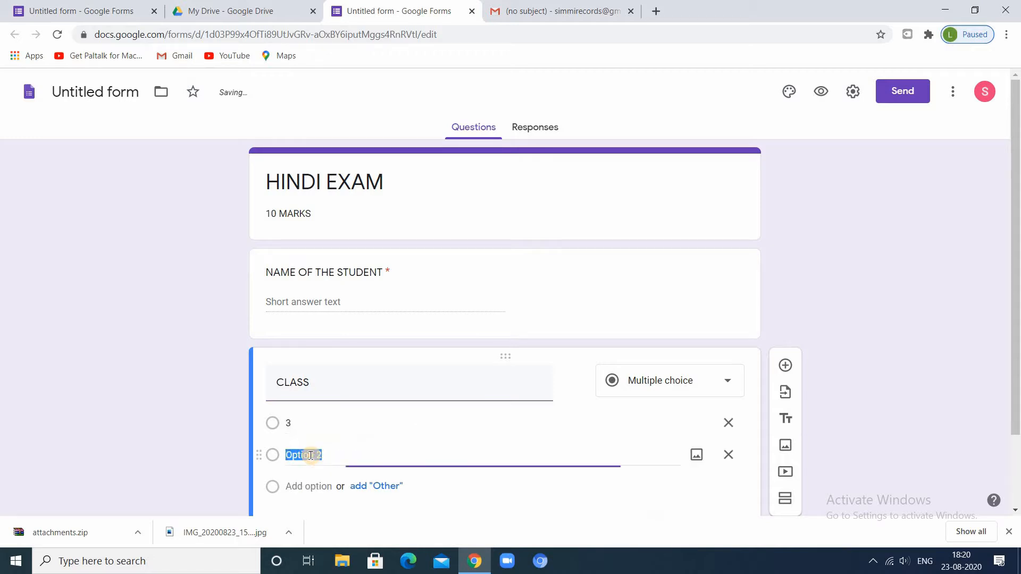
{"action": "type", "text": "4"}
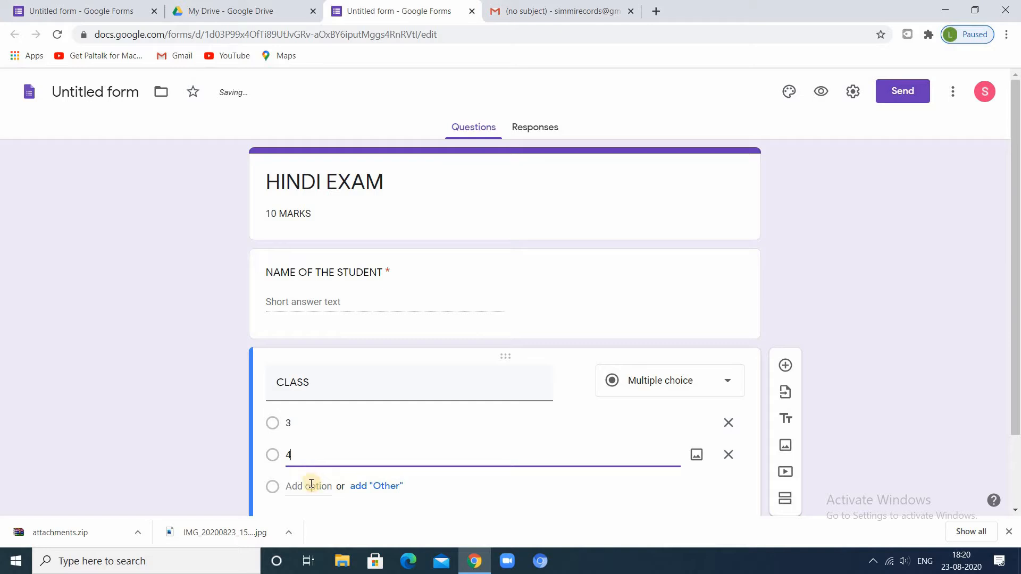
{"action": "left_click", "coordinate": [311, 484]}
{"action": "type", "text": "5"}
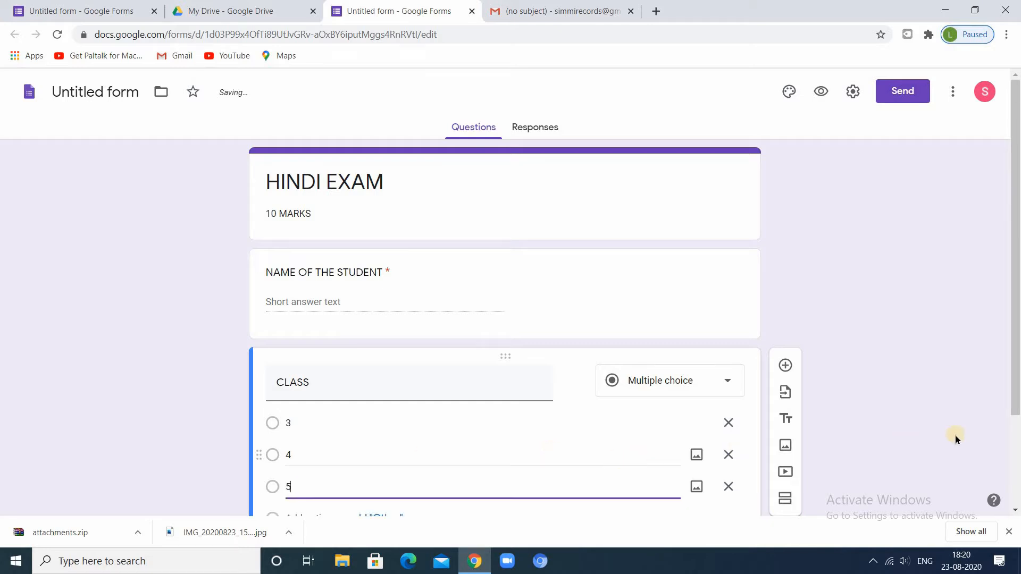
{"action": "left_click", "coordinate": [1015, 445]}
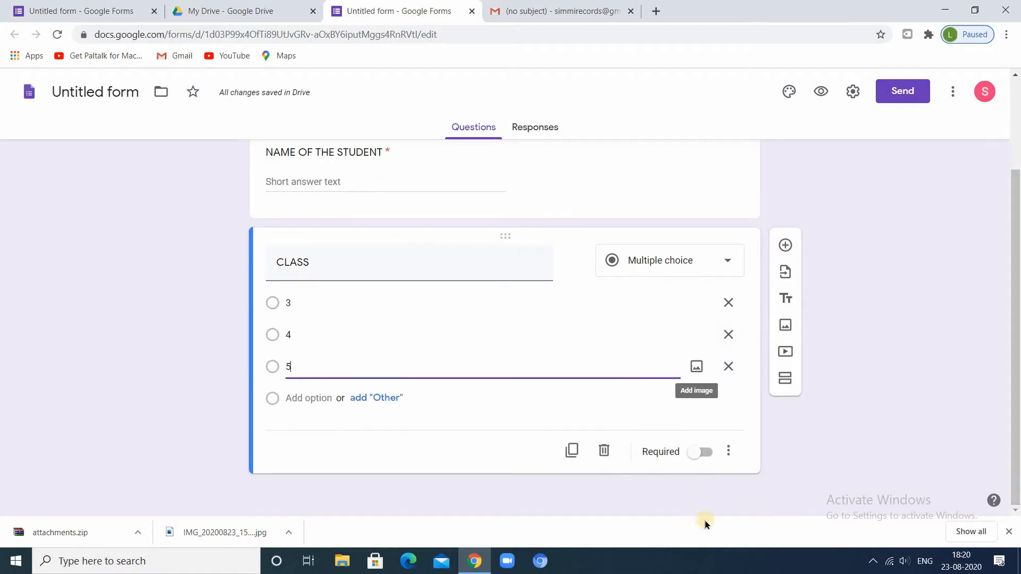
{"action": "left_click", "coordinate": [704, 452]}
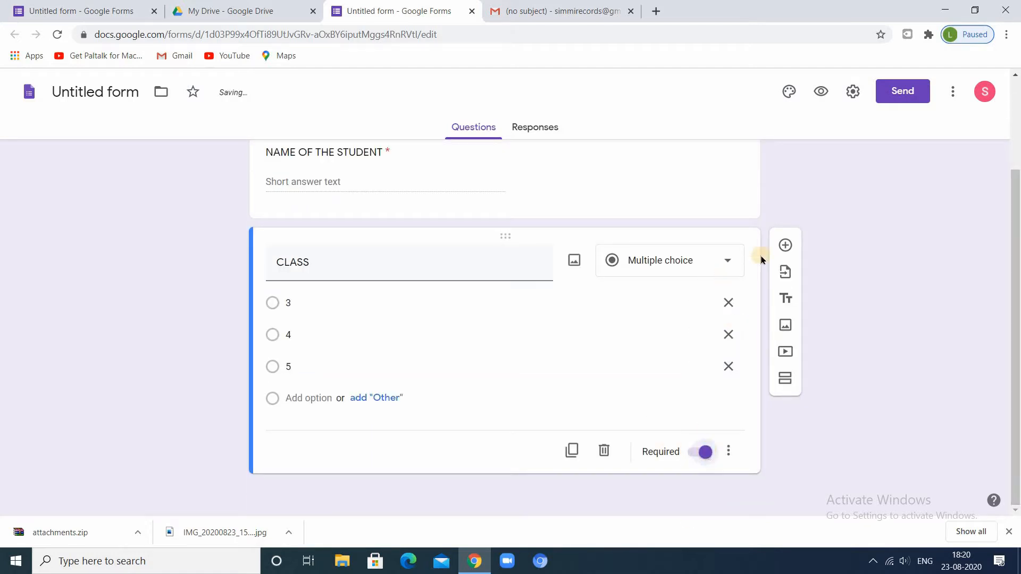
Step: Add a required multiple-choice question SECTION with the options A, B and C
{"action": "left_click", "coordinate": [789, 248]}
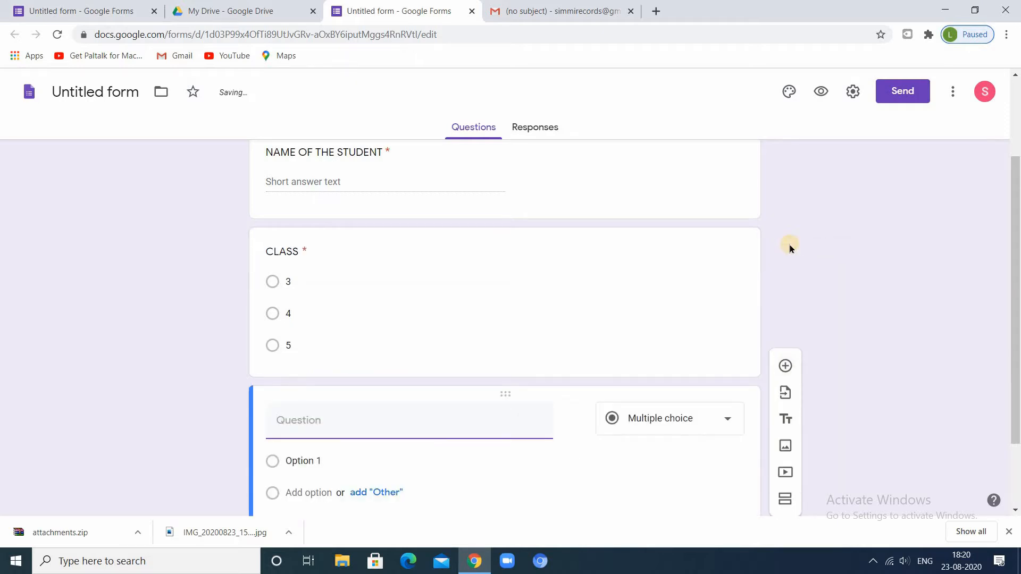
{"action": "type", "text": "SECTION"}
{"action": "left_click", "coordinate": [346, 459]}
{"action": "type", "text": "A"}
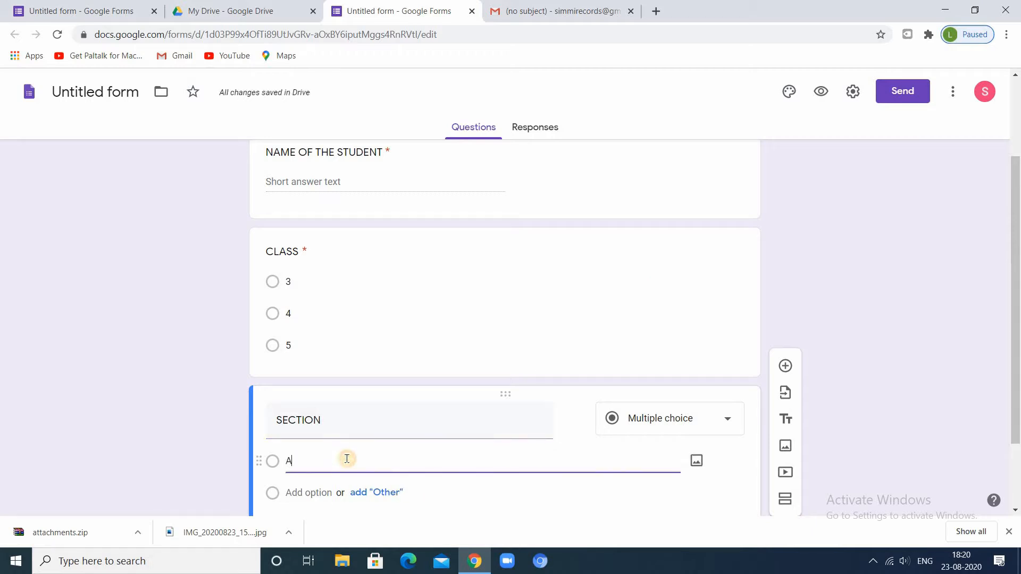
{"action": "left_click", "coordinate": [321, 495]}
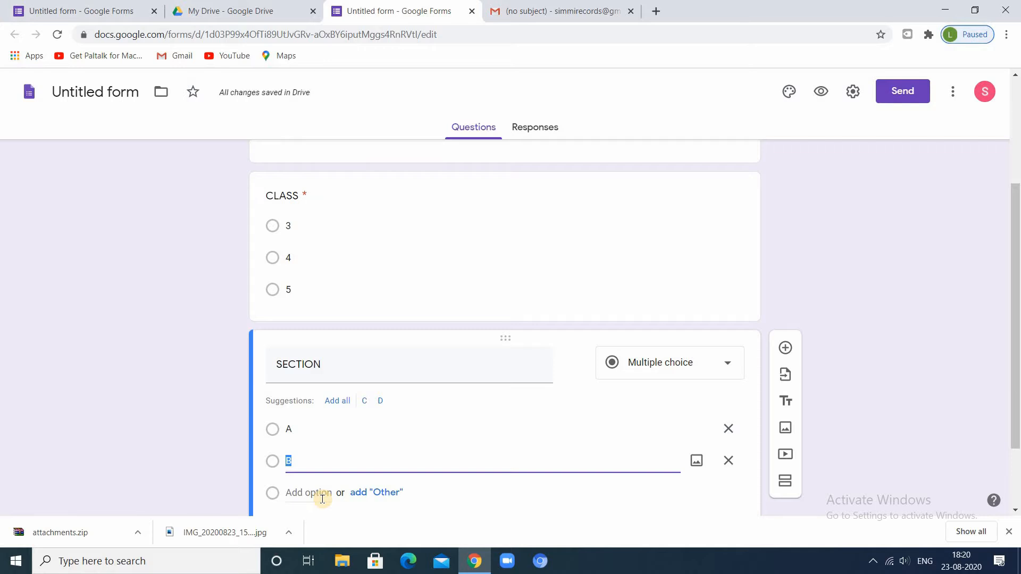
{"action": "left_click", "coordinate": [321, 494]}
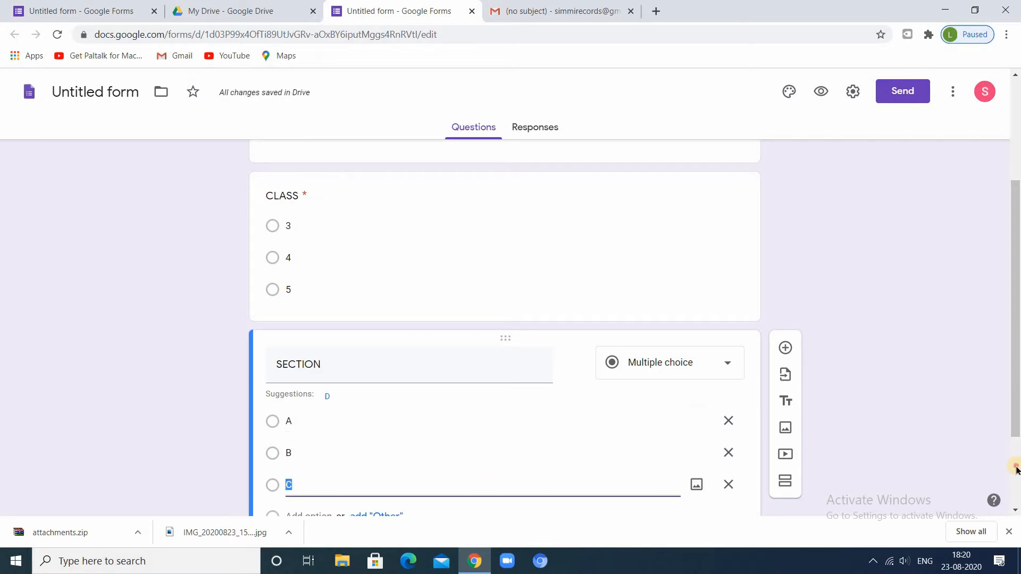
{"action": "scroll", "coordinate": [1016, 468], "scroll_direction": "down", "scroll_amount": 2}
{"action": "left_click", "coordinate": [706, 452]}
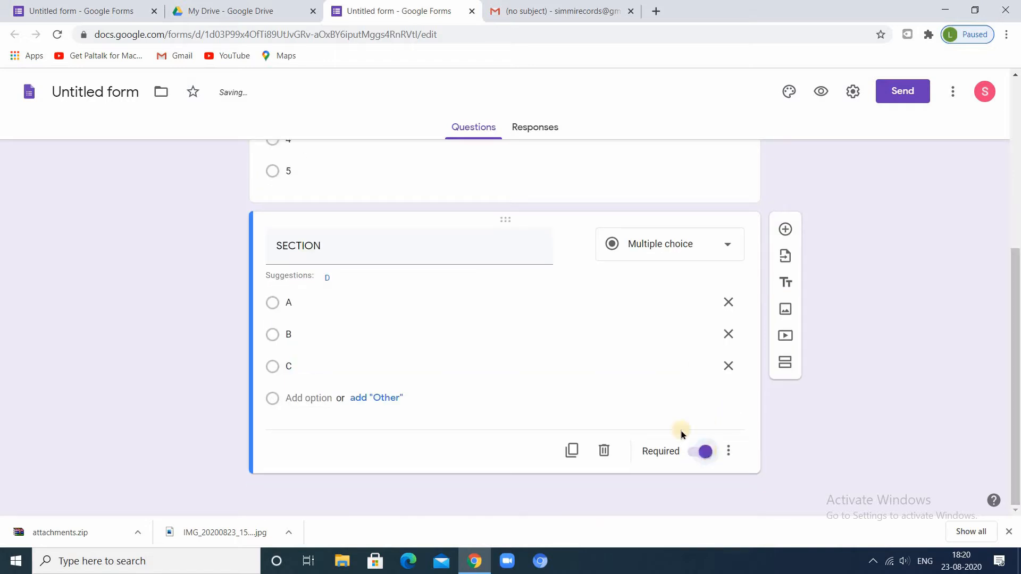
Step: Add a question titled ROLL NO. below the SECTION question and make it required
{"action": "left_click", "coordinate": [786, 230]}
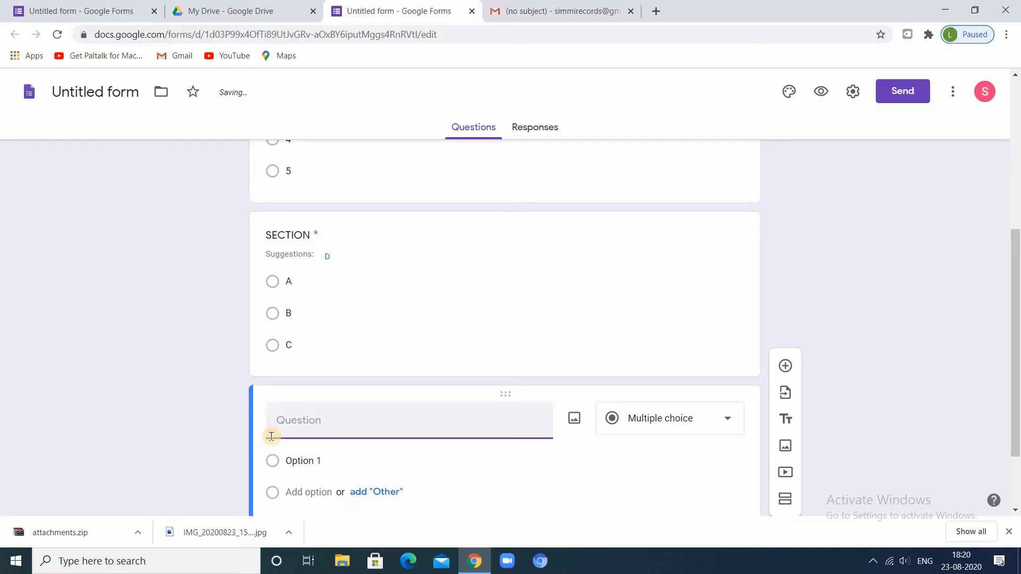
{"action": "type", "text": "ROLL NO."}
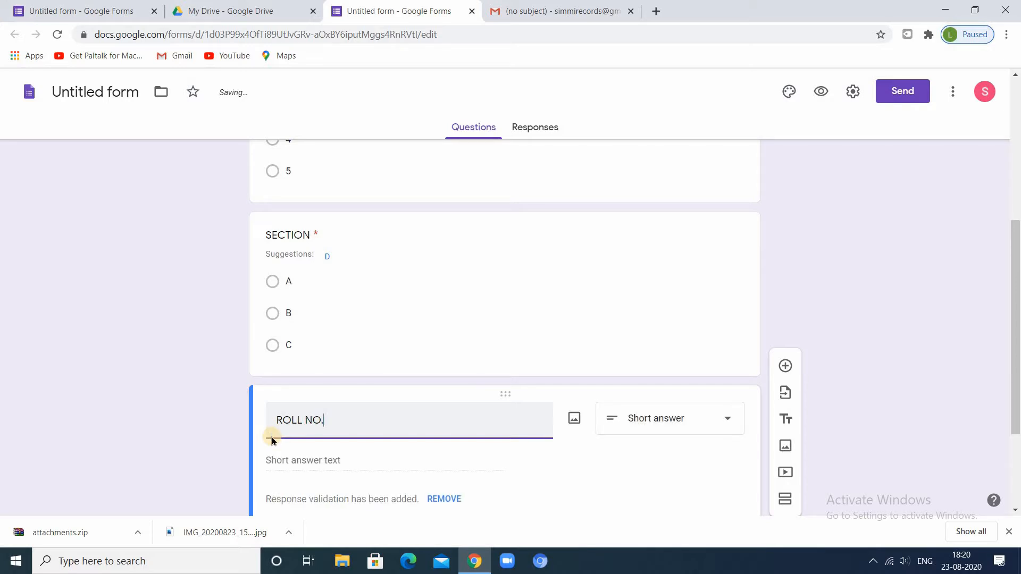
{"action": "left_click", "coordinate": [1012, 467]}
{"action": "left_click", "coordinate": [710, 452]}
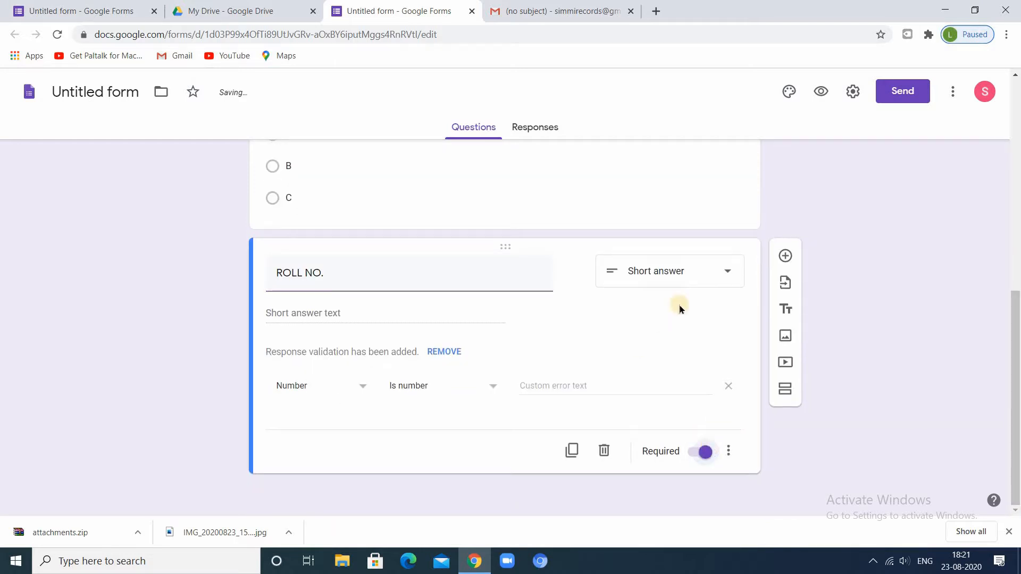
Step: Add a question titled UPLOAD THE ANSWERS below the ROLL NO. question
{"action": "left_click", "coordinate": [785, 258]}
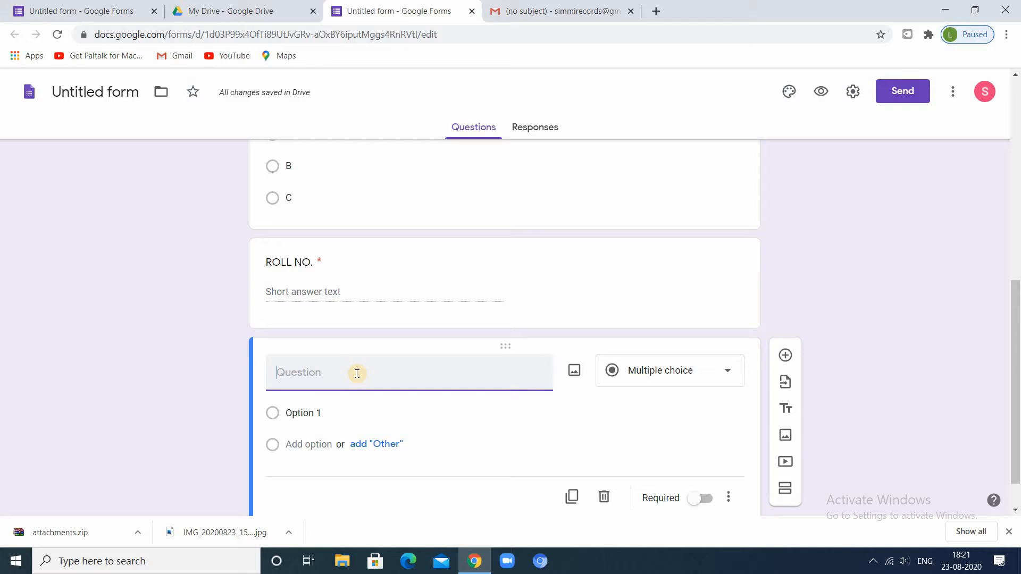
{"action": "type", "text": "UPLOAD "}
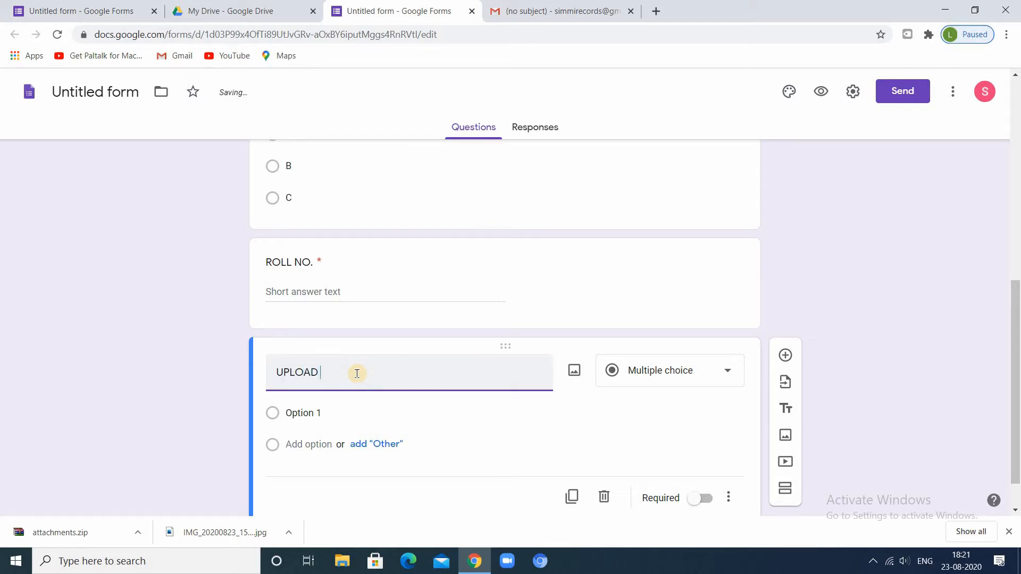
{"action": "type", "text": "THE ANSWERS"}
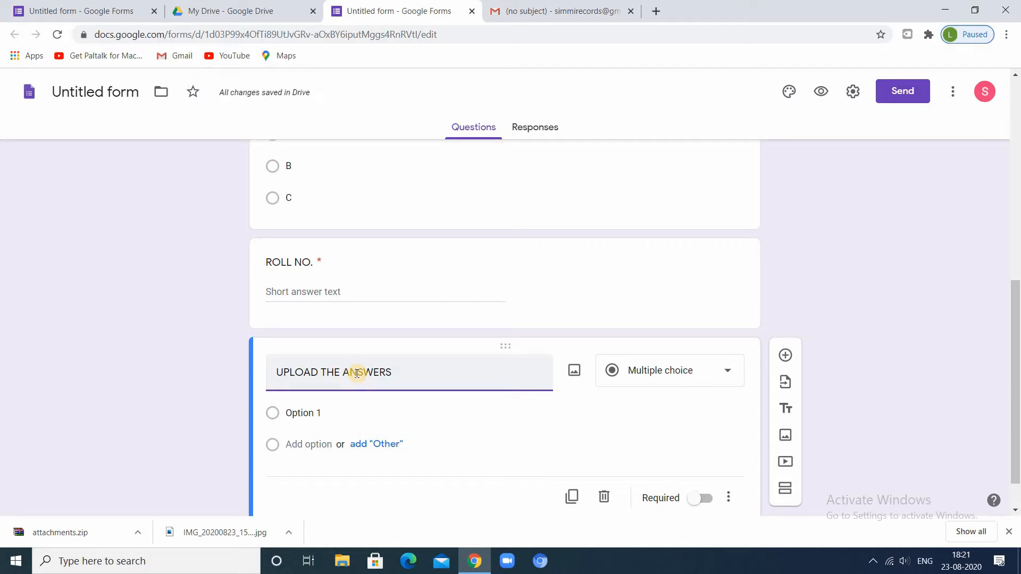
{"action": "left_click", "coordinate": [318, 412]}
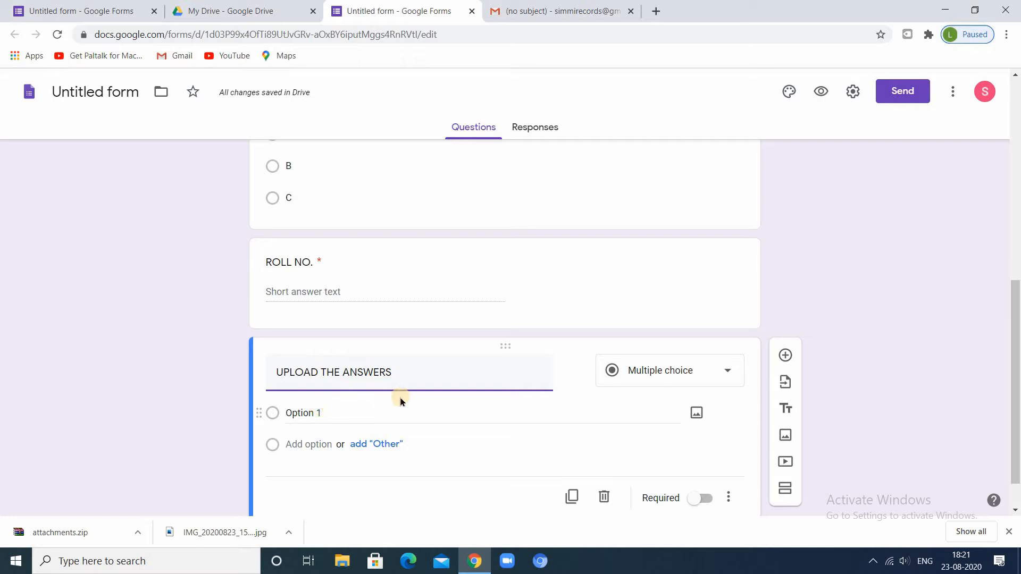
{"action": "left_click", "coordinate": [547, 372]}
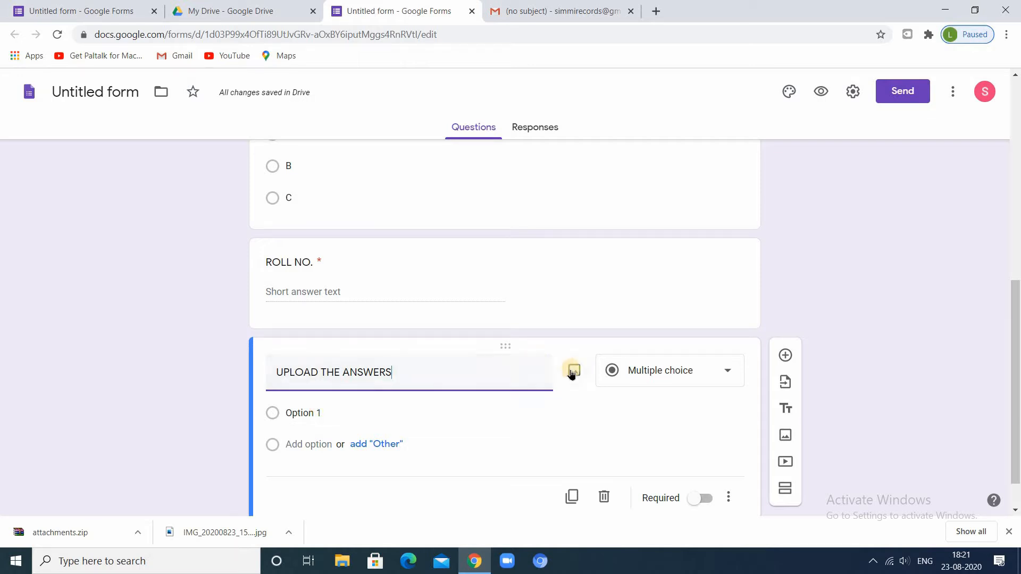
Step: Insert the image QP.jpg from the desktop folder HINDI QPAPER into the UPLOAD THE ANSWERS question
{"action": "left_click", "coordinate": [574, 371]}
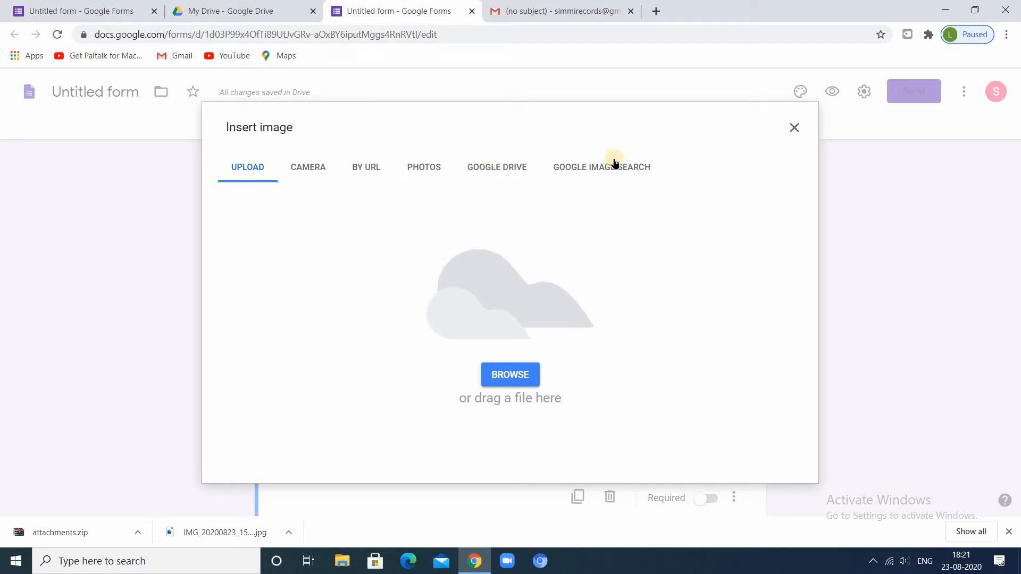
{"action": "left_click", "coordinate": [513, 377]}
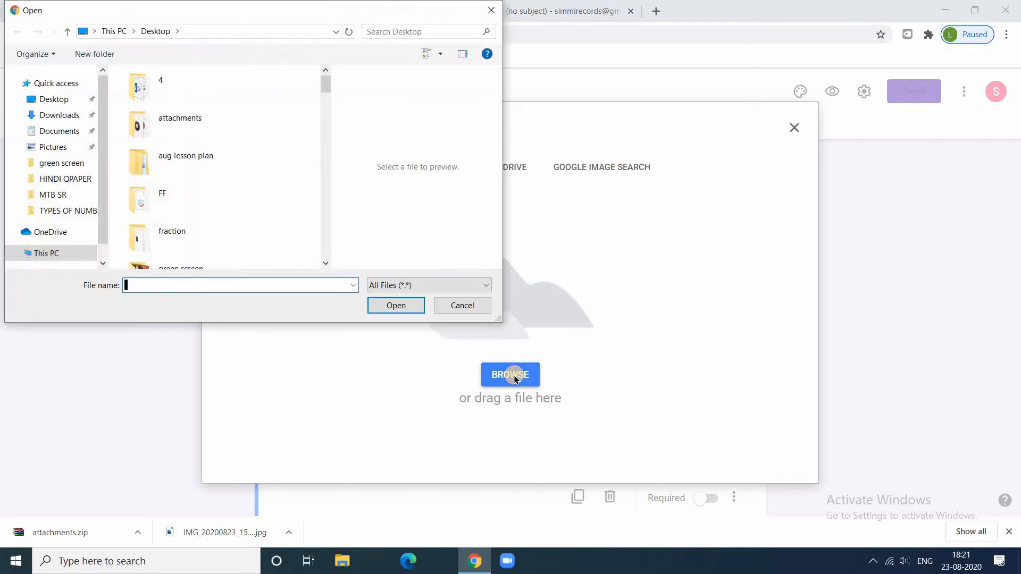
{"action": "left_click", "coordinate": [328, 219]}
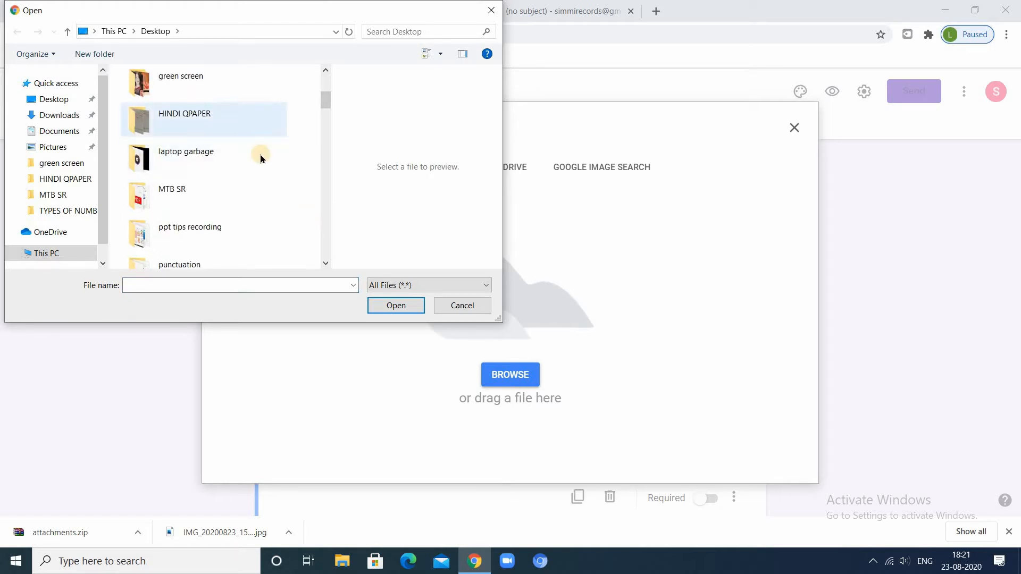
{"action": "double_click", "coordinate": [239, 122]}
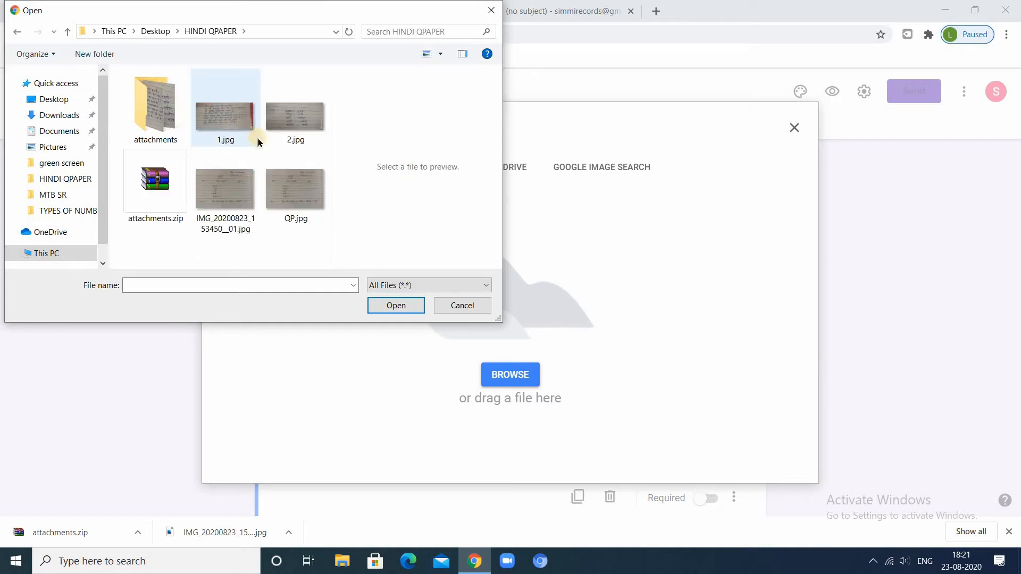
{"action": "left_click", "coordinate": [300, 181]}
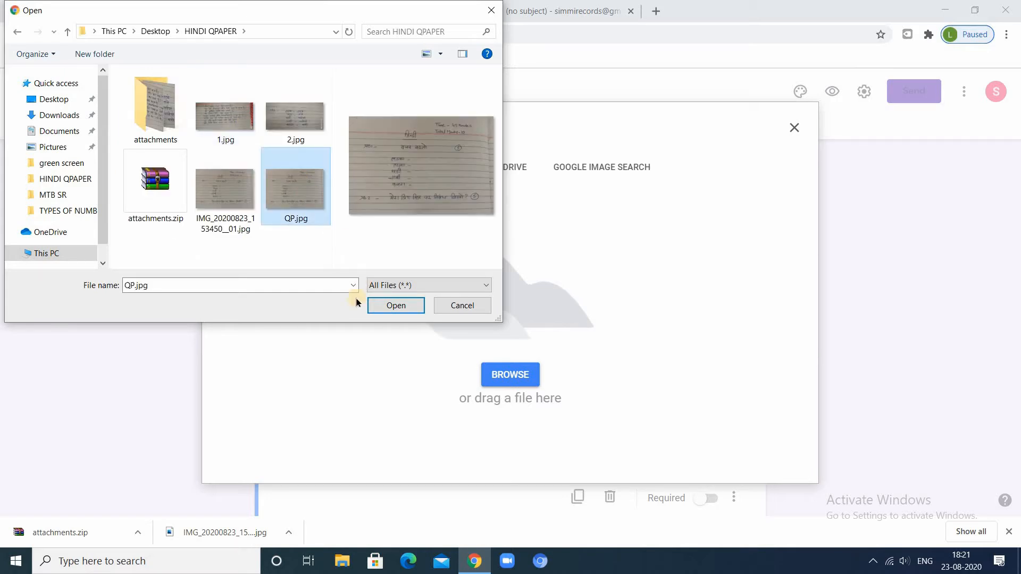
{"action": "left_click", "coordinate": [386, 307]}
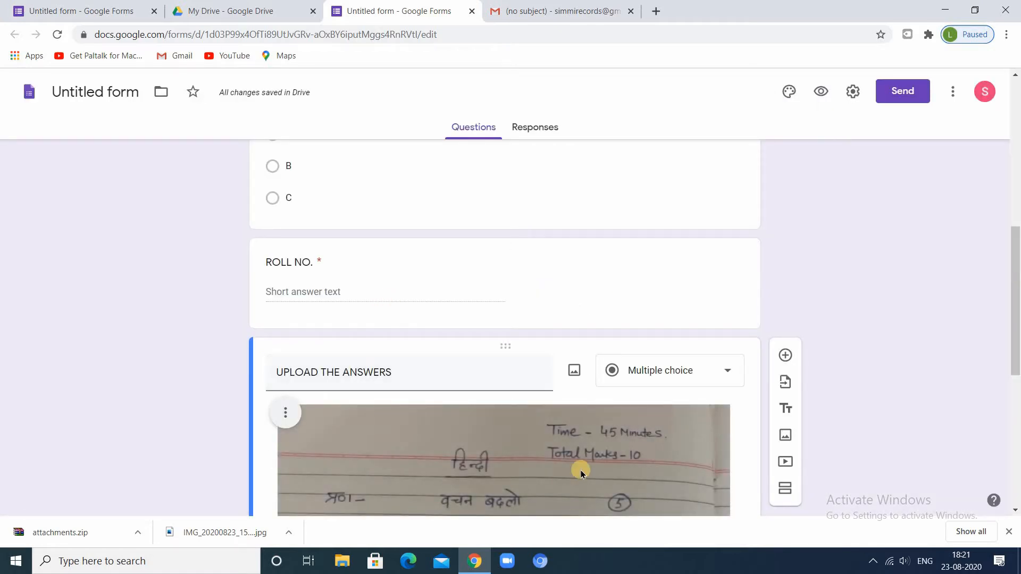
Step: Shrink the question paper image in the UPLOAD THE ANSWERS question to about half the width of the question card
{"action": "scroll", "coordinate": [619, 205], "scroll_direction": "down", "scroll_amount": 7}
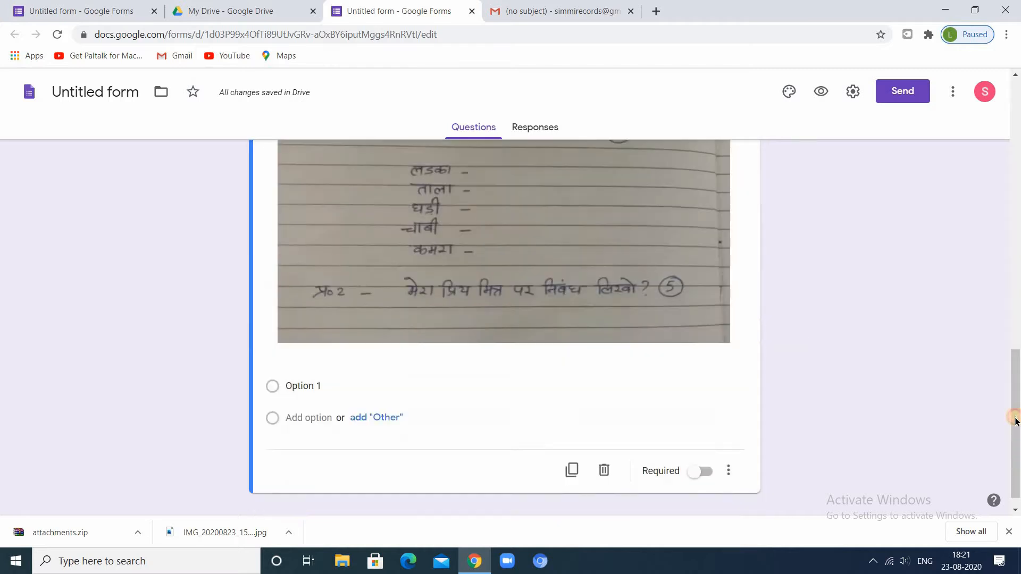
{"action": "left_click", "coordinate": [618, 206]}
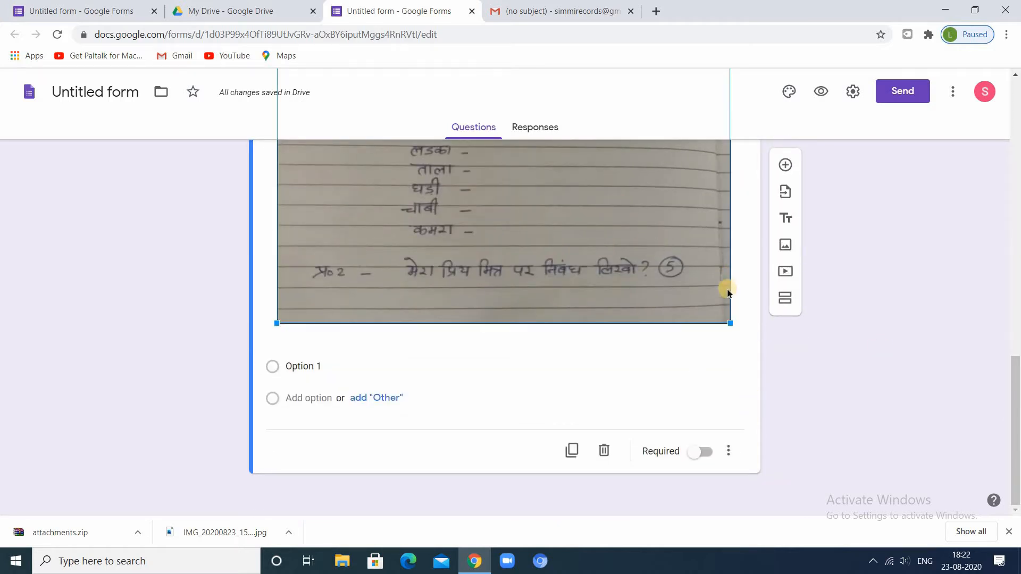
{"action": "left_click_drag", "start_coordinate": [732, 324], "coordinate": [600, 226]}
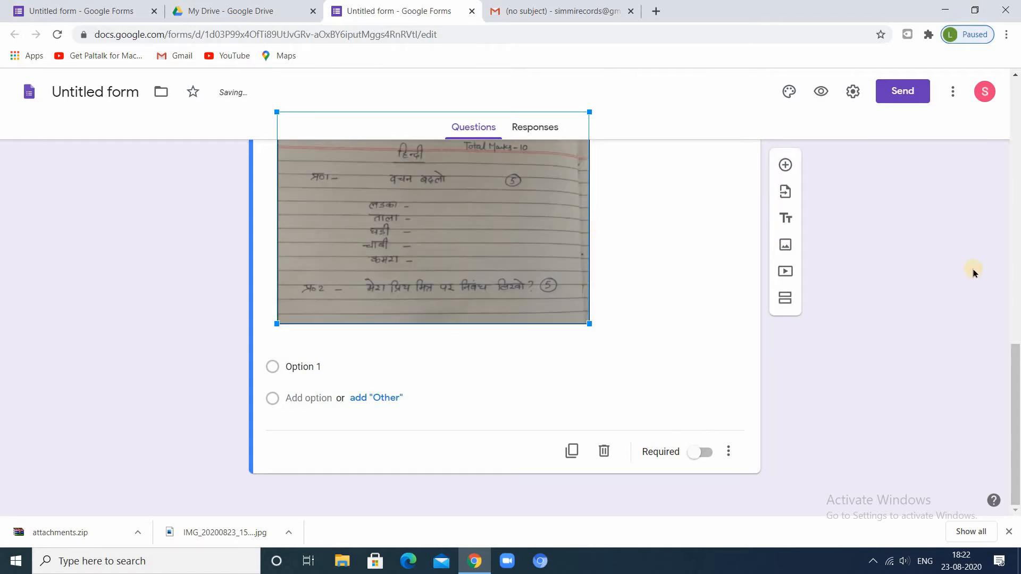
{"action": "left_click", "coordinate": [1012, 254]}
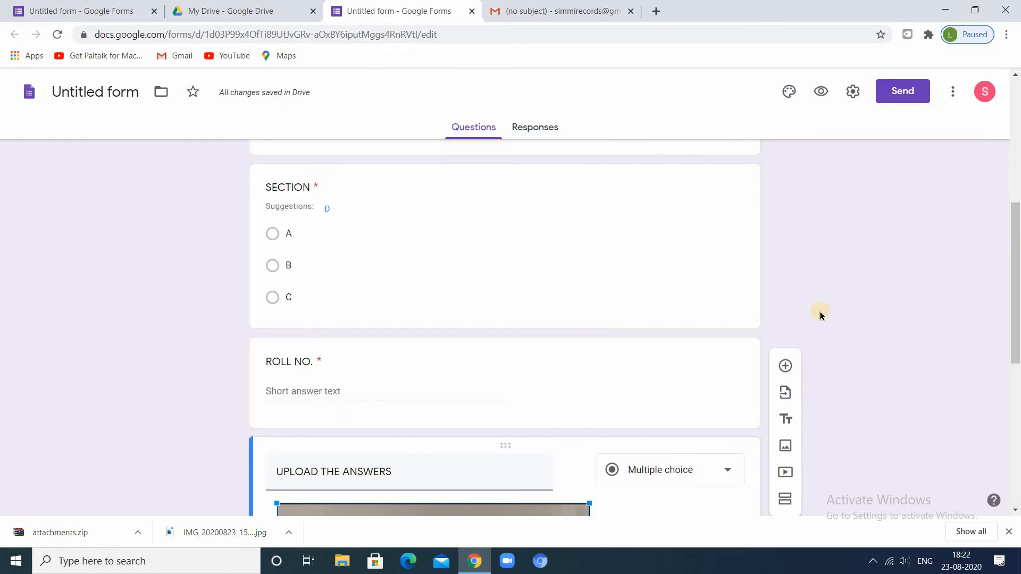
{"action": "scroll", "coordinate": [820, 315], "scroll_direction": "down", "scroll_amount": 4}
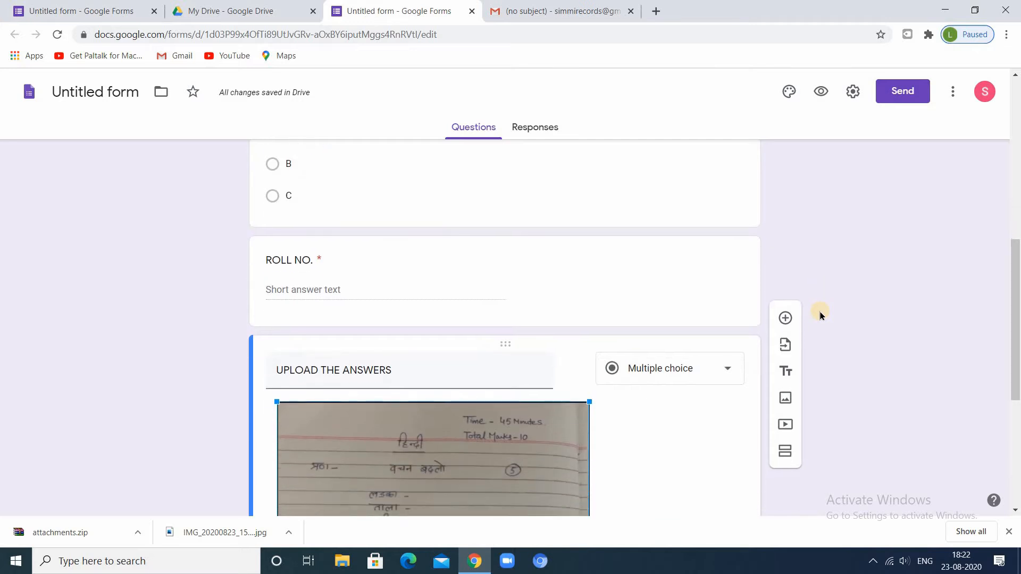
{"action": "scroll", "coordinate": [820, 315], "scroll_direction": "down", "scroll_amount": 1}
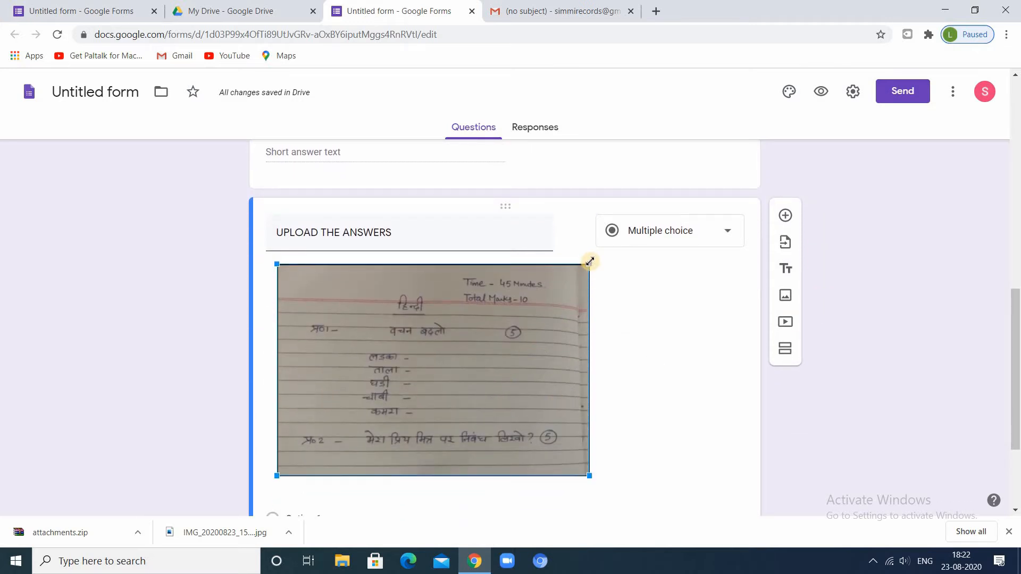
{"action": "left_click_drag", "start_coordinate": [590, 261], "coordinate": [548, 322]}
{"action": "left_click", "coordinate": [591, 322]}
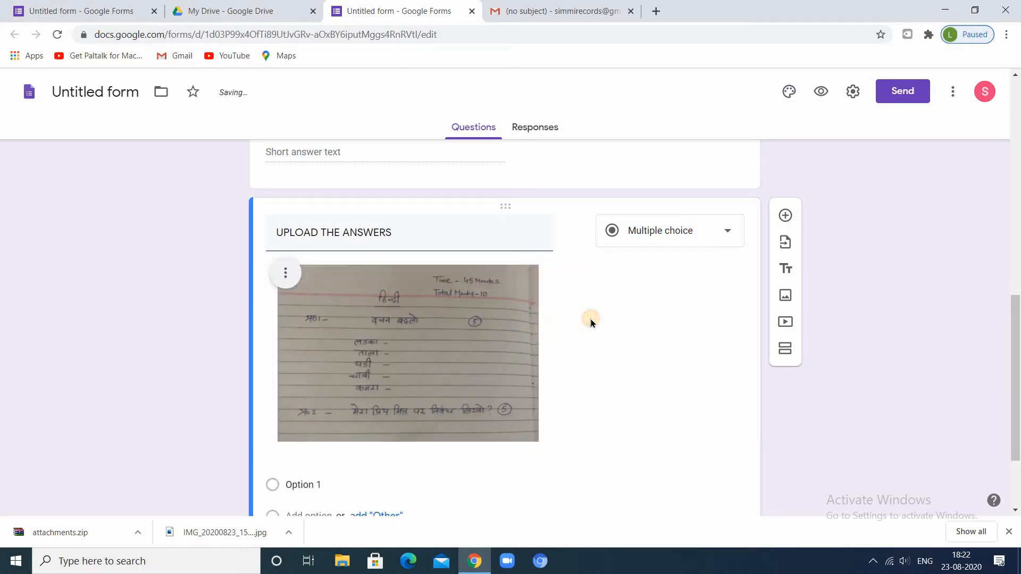
{"action": "left_click", "coordinate": [471, 352]}
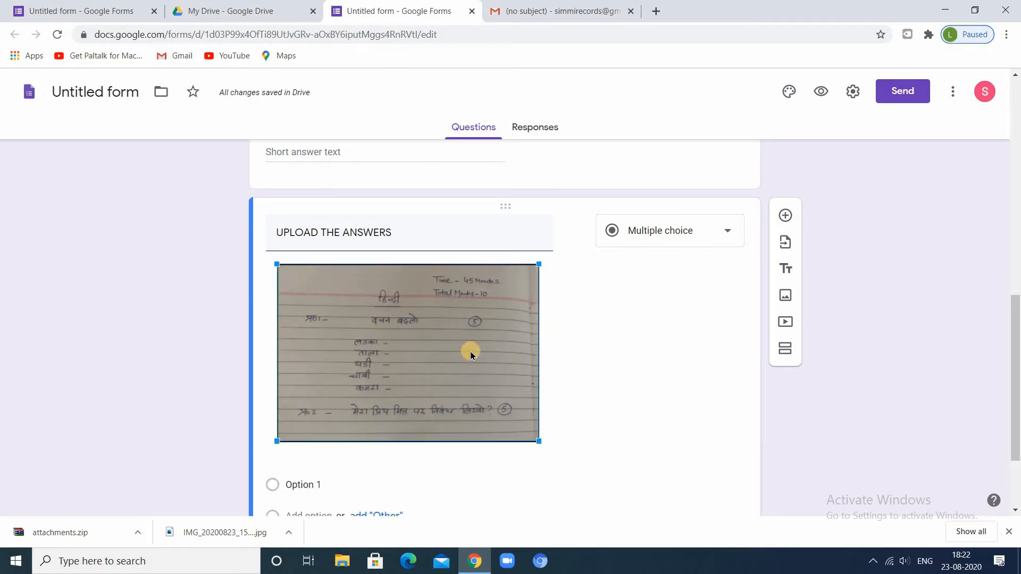
Step: Make the form a quiz in its settings and have grades released later, after manual review
{"action": "left_click", "coordinate": [854, 97]}
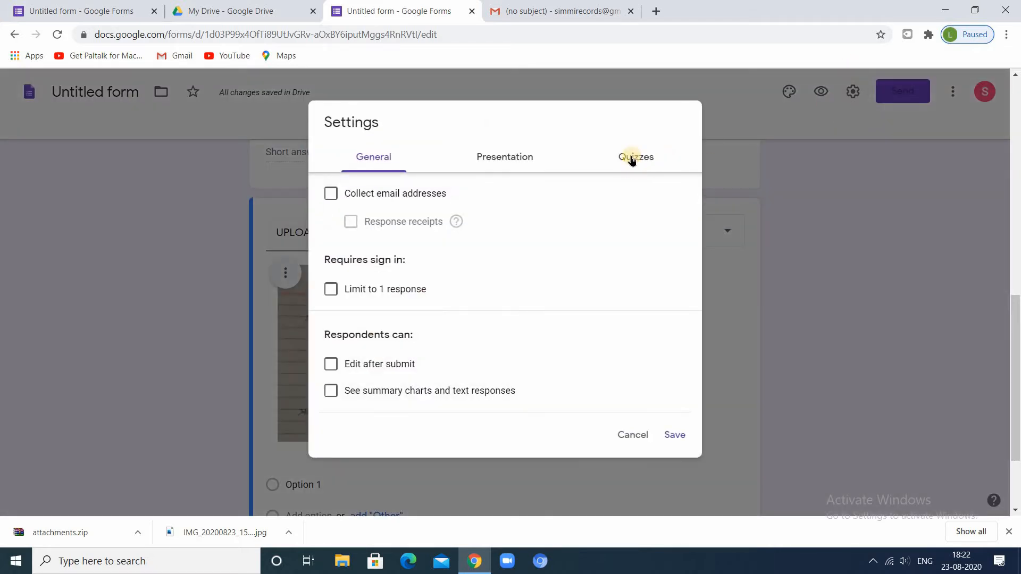
{"action": "left_click", "coordinate": [631, 159]}
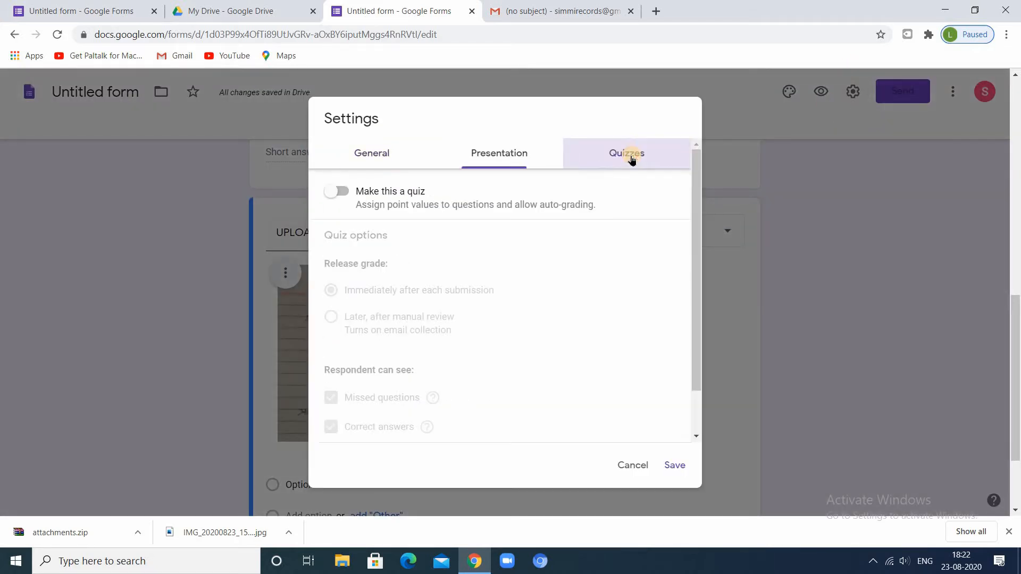
{"action": "left_click", "coordinate": [345, 191]}
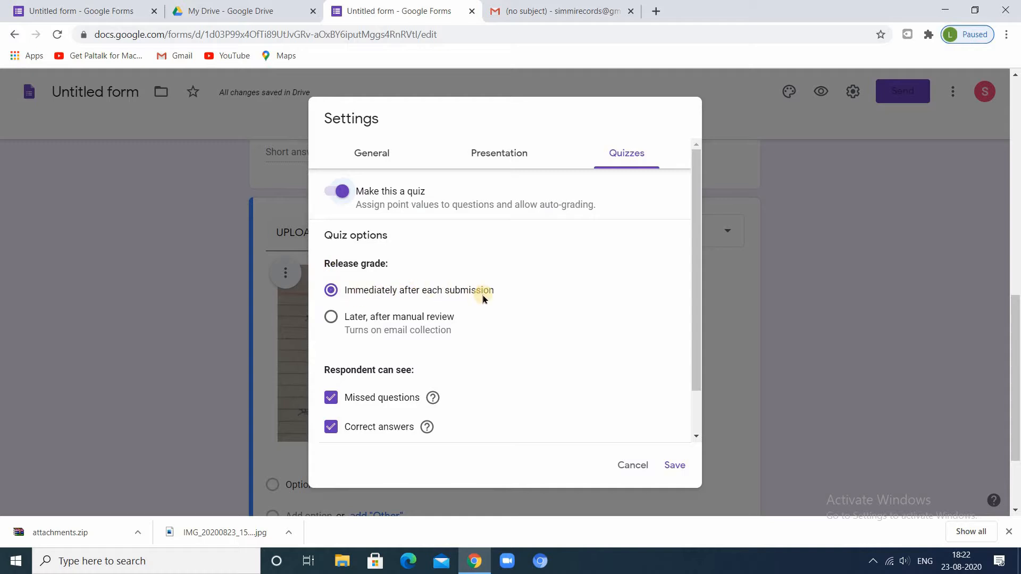
{"action": "left_click", "coordinate": [331, 318]}
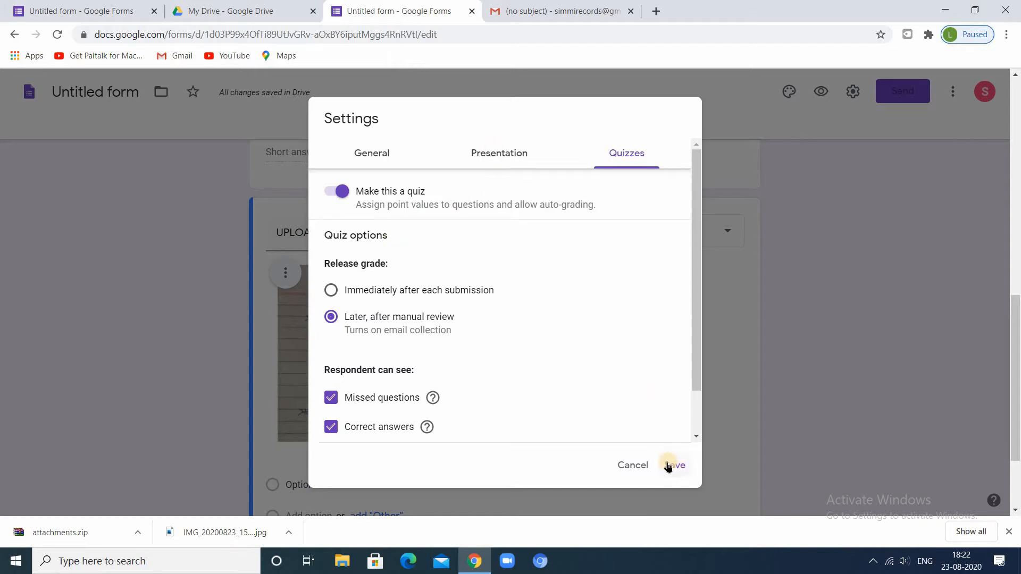
Step: Set the form's confirmation message to "YOUR RESPONSE HAS BEEN RECORDED.YOUR SCORE WILL BE SHOWN SHORTLY."
{"action": "left_click", "coordinate": [483, 154]}
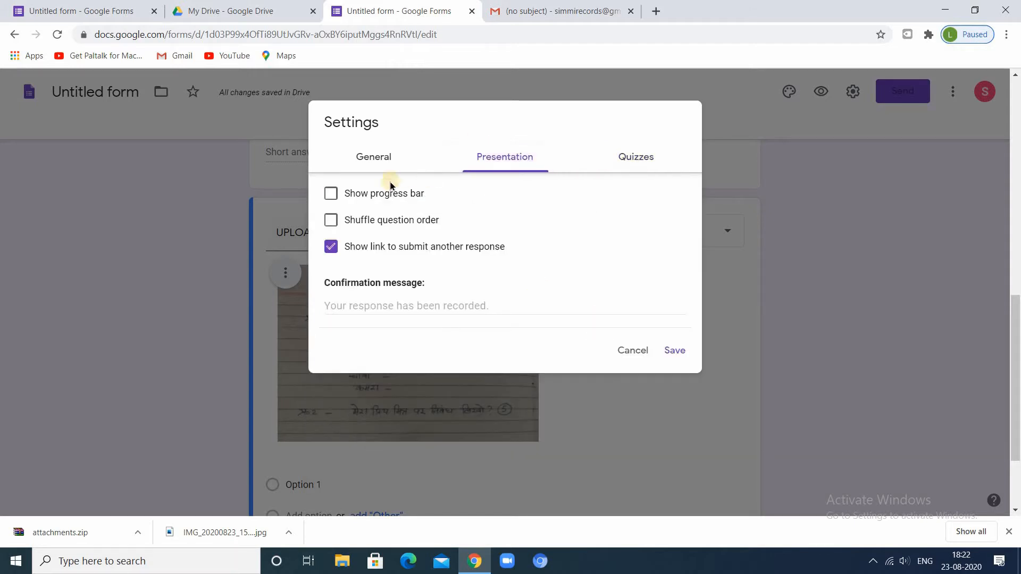
{"action": "left_click", "coordinate": [414, 309]}
{"action": "type", "text": "U"}
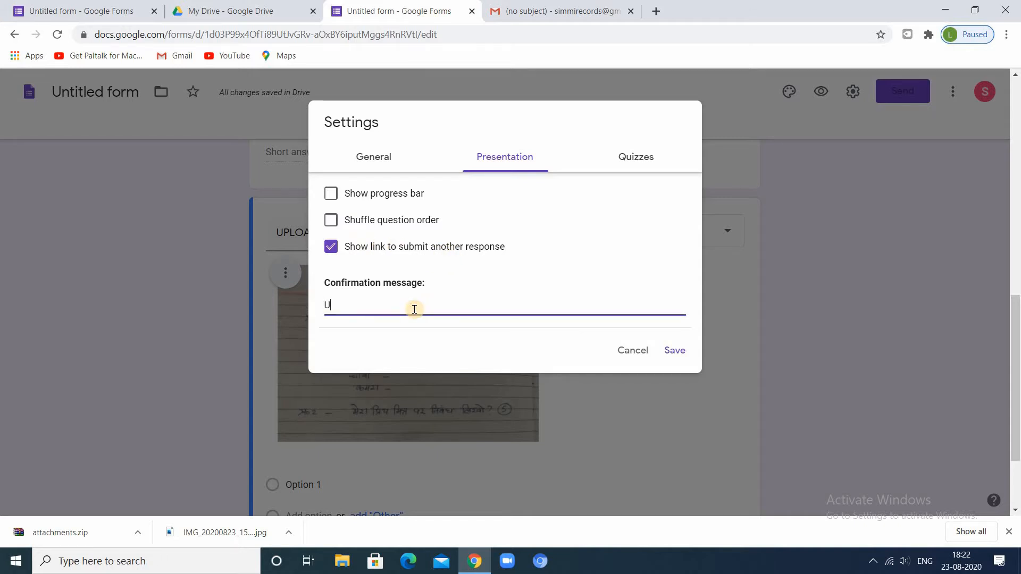
{"action": "key", "text": "BackSpace"}
{"action": "type", "text": "YOUR RESPO"}
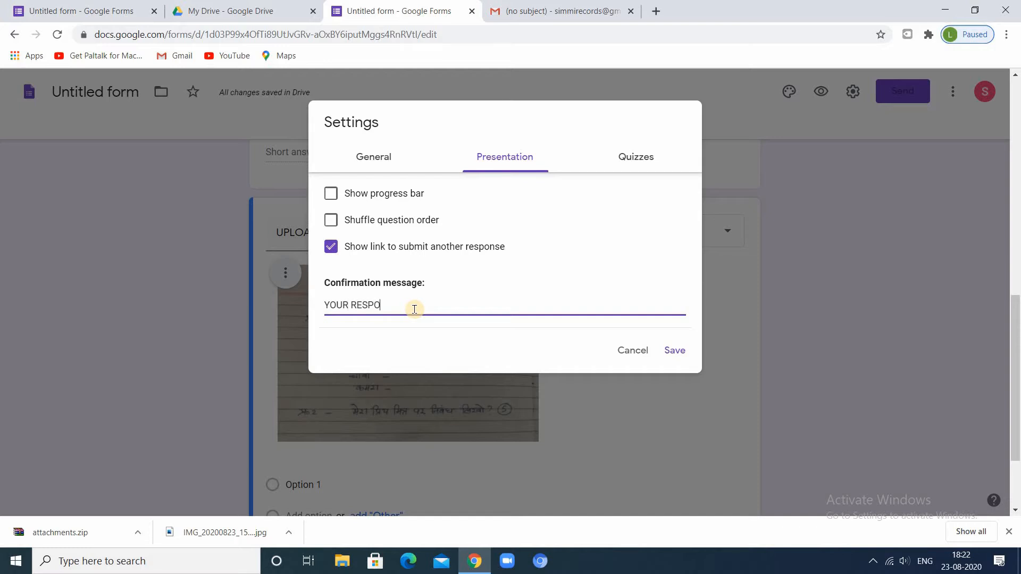
{"action": "type", "text": "NSES HAS BEEN RECORDED."}
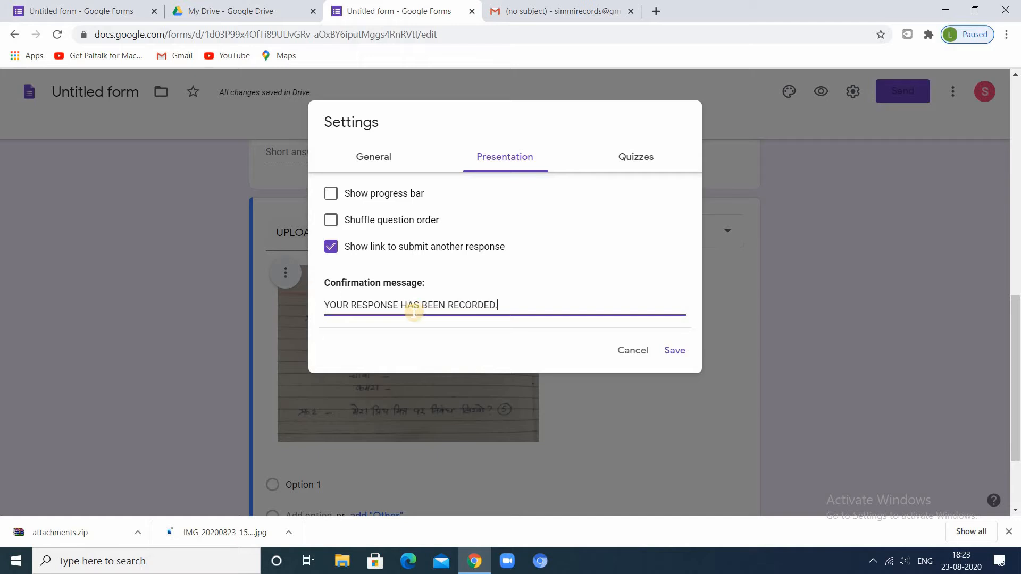
{"action": "type", "text": "yOUR SCORE WILL BE S"}
{"action": "type", "text": "HOWN SHORT"}
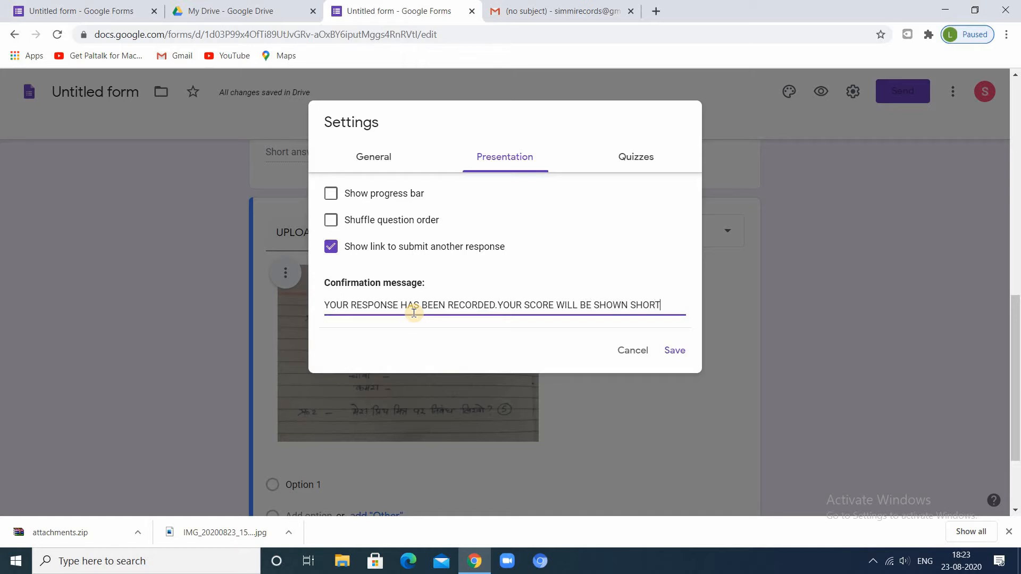
{"action": "type", "text": "LY."}
Step: Turn off email address collection, limit respondents to 1 response, let them see summary charts and text responses, and save the settings
{"action": "left_click", "coordinate": [364, 157]}
{"action": "left_click", "coordinate": [332, 195]}
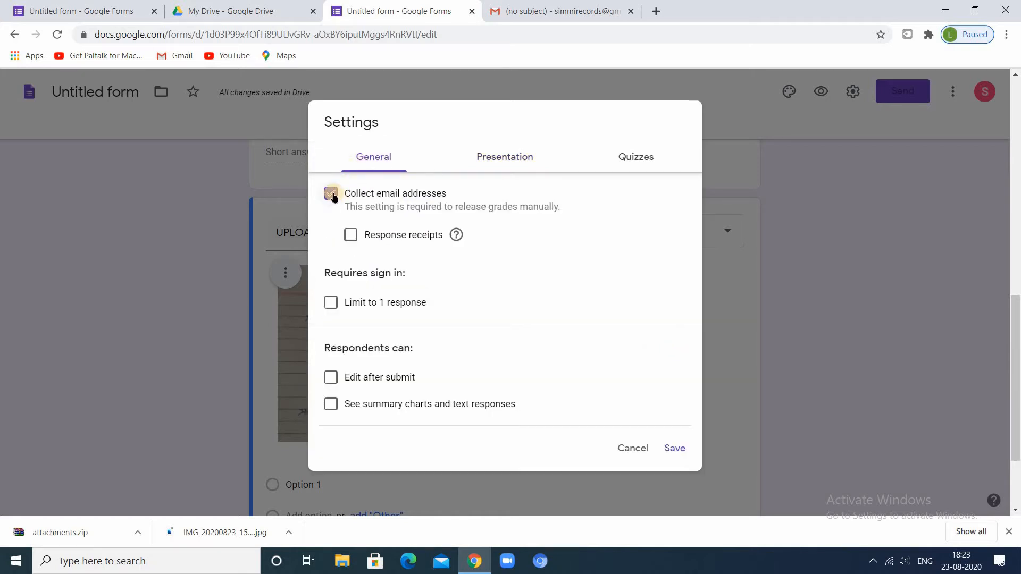
{"action": "left_click", "coordinate": [332, 195]}
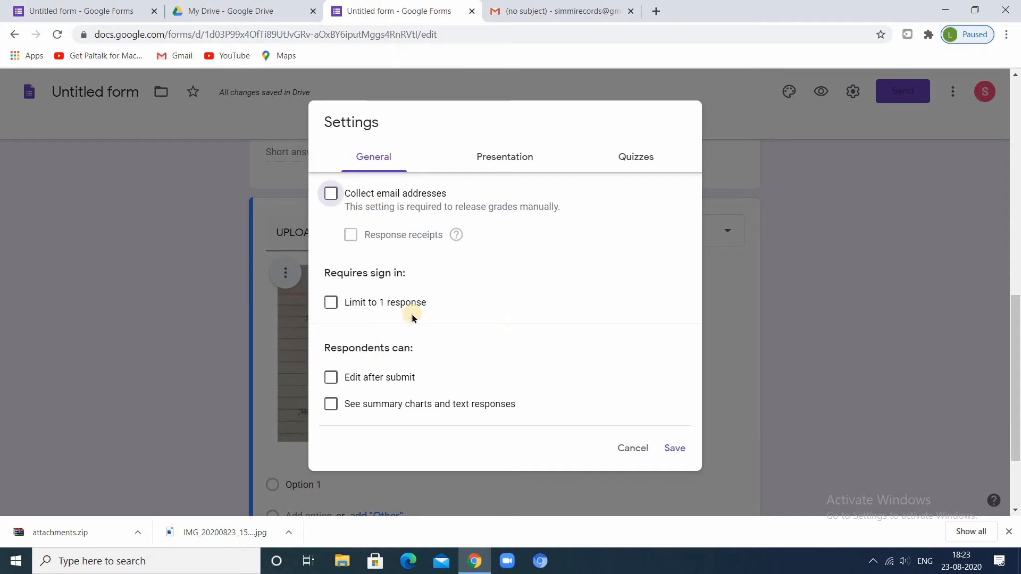
{"action": "left_click", "coordinate": [331, 303]}
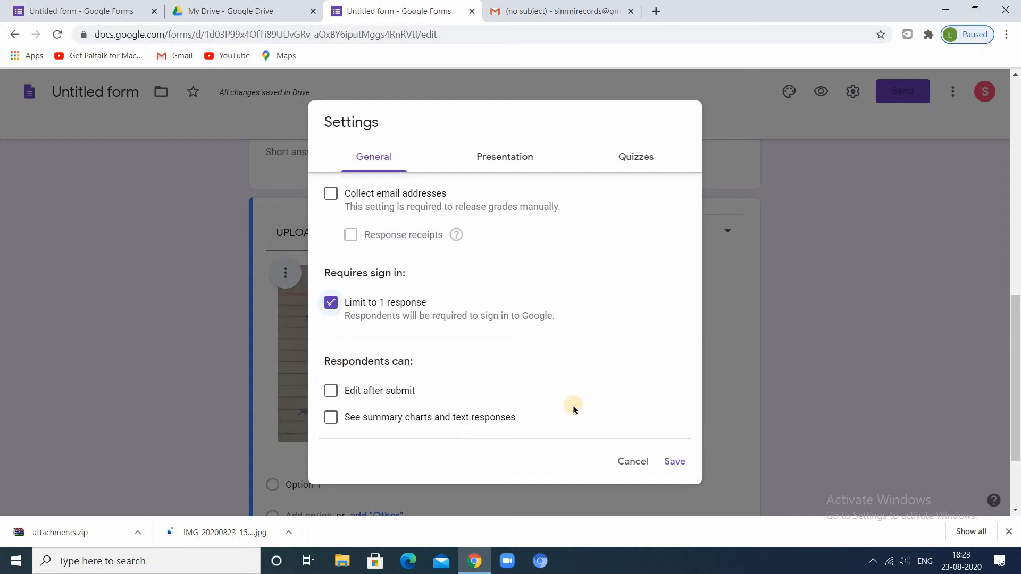
{"action": "left_click", "coordinate": [331, 419]}
{"action": "left_click", "coordinate": [674, 461]}
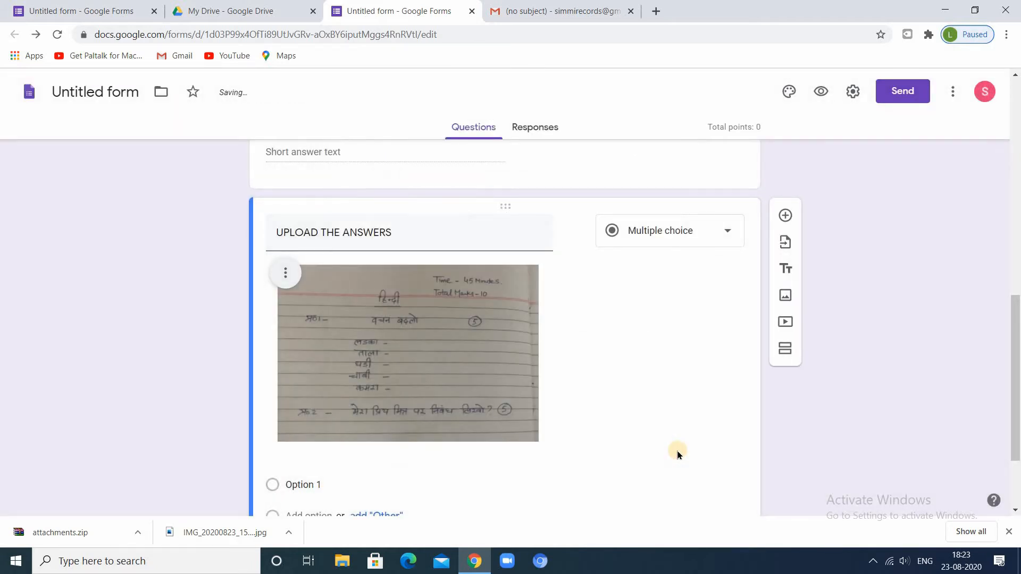
Step: Assign 10 points to the UPLOAD THE ANSWERS question in its answer key
{"action": "left_click", "coordinate": [459, 415]}
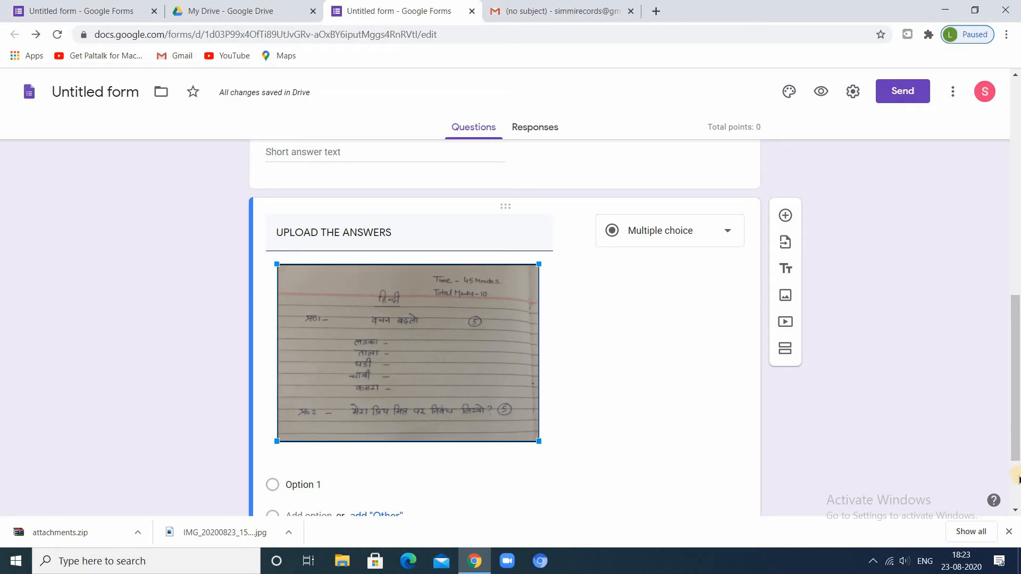
{"action": "left_click", "coordinate": [1015, 484]}
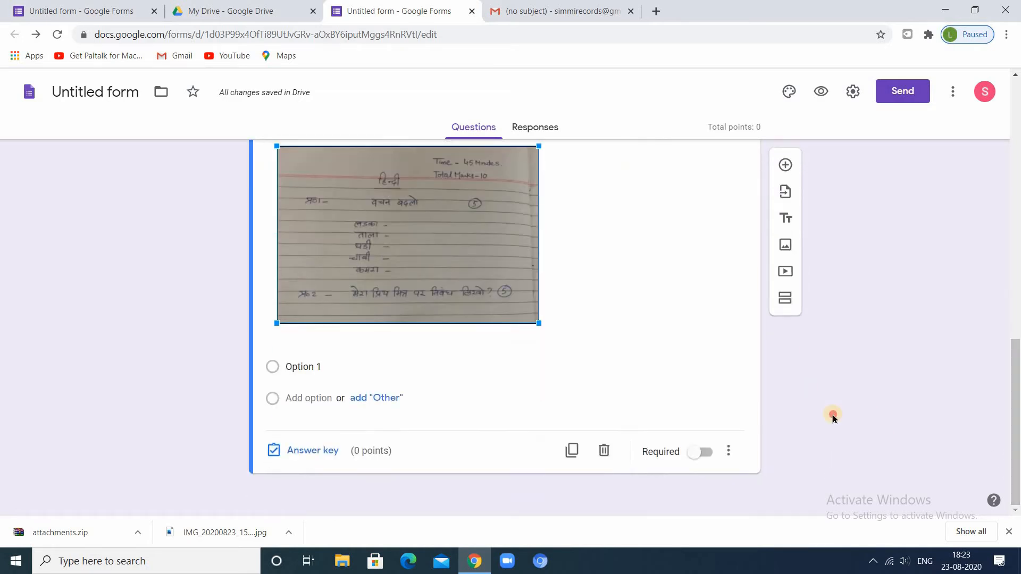
{"action": "left_click", "coordinate": [297, 450]}
{"action": "left_click", "coordinate": [704, 162]}
{"action": "left_click", "coordinate": [705, 162]}
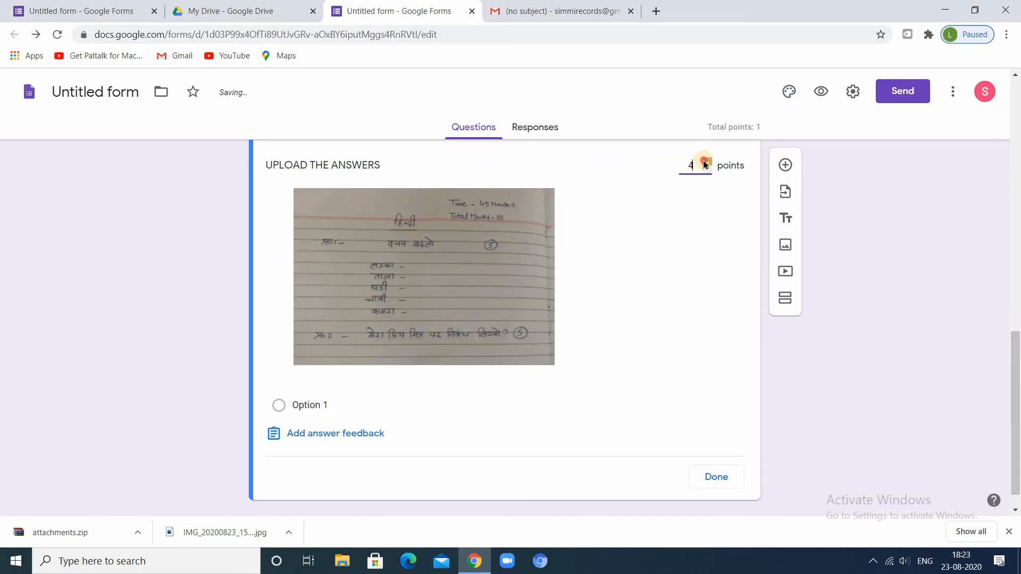
{"action": "left_click", "coordinate": [703, 162]}
{"action": "left_click", "coordinate": [703, 161]}
{"action": "left_click", "coordinate": [703, 162]}
{"action": "left_click", "coordinate": [704, 162]}
{"action": "left_click", "coordinate": [703, 162]}
{"action": "left_click", "coordinate": [703, 161]}
{"action": "left_click", "coordinate": [705, 162]}
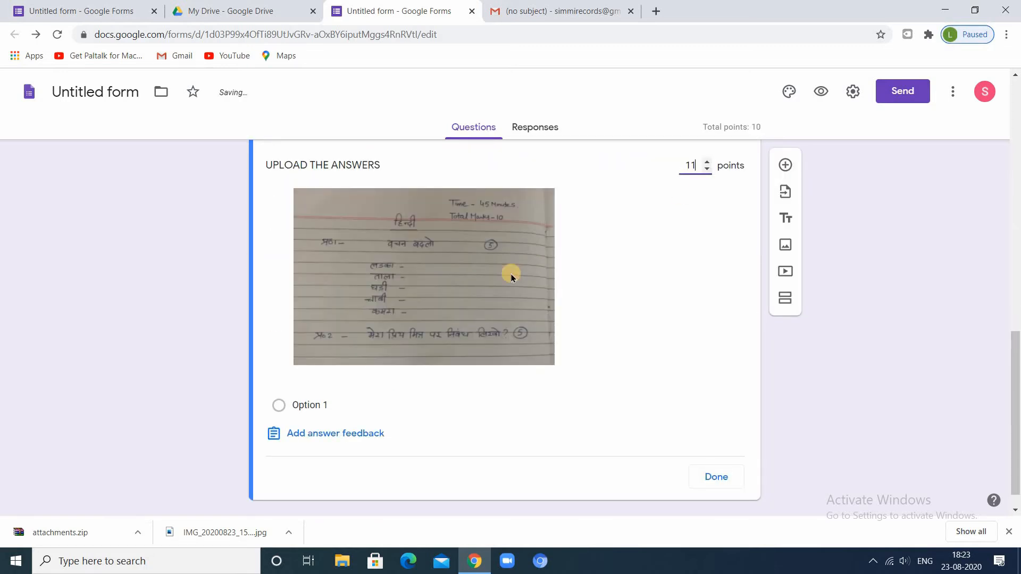
{"action": "left_click", "coordinate": [706, 168]}
{"action": "scroll", "coordinate": [637, 276], "scroll_direction": "down", "scroll_amount": 3}
{"action": "double_click", "coordinate": [510, 213]}
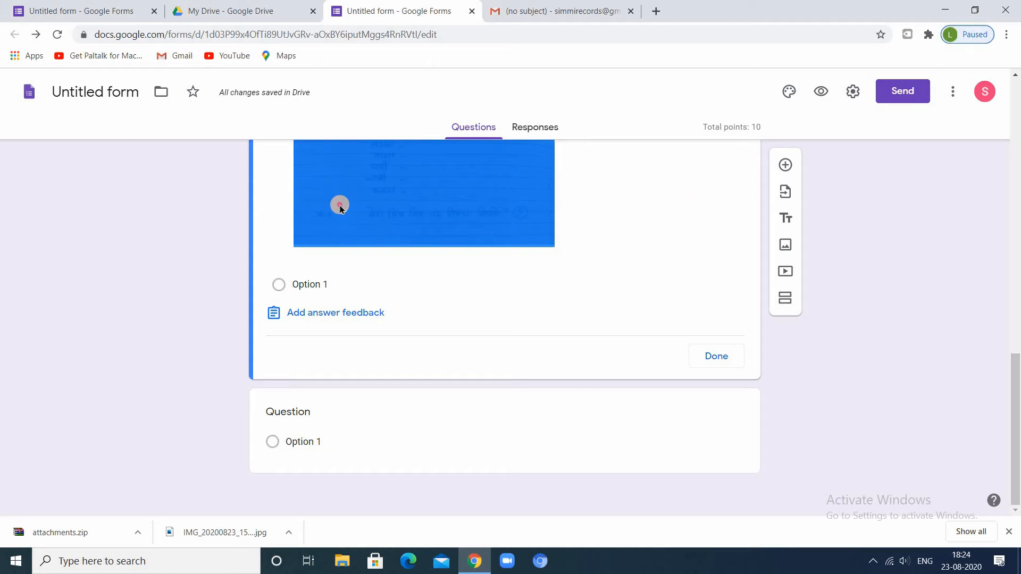
{"action": "left_click", "coordinate": [722, 353]}
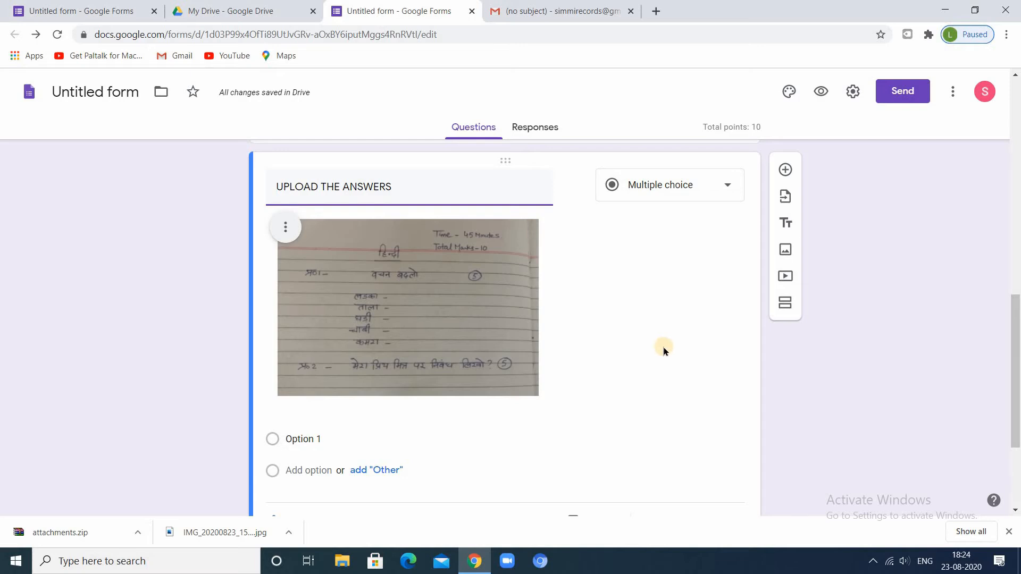
Step: Change the UPLOAD THE ANSWERS question to the File upload type and allow respondents to upload files to Drive
{"action": "left_click", "coordinate": [728, 187]}
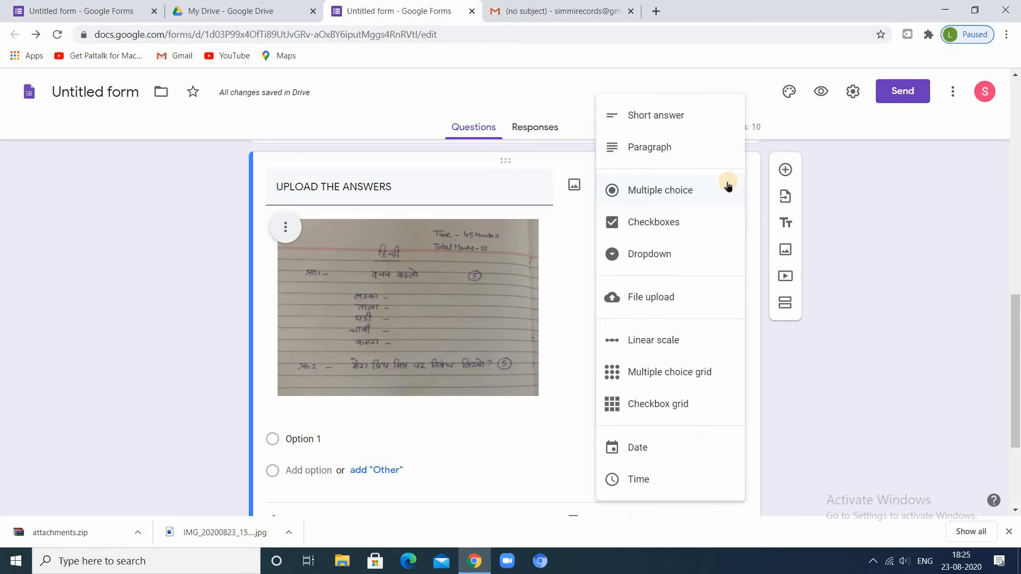
{"action": "left_click", "coordinate": [682, 301]}
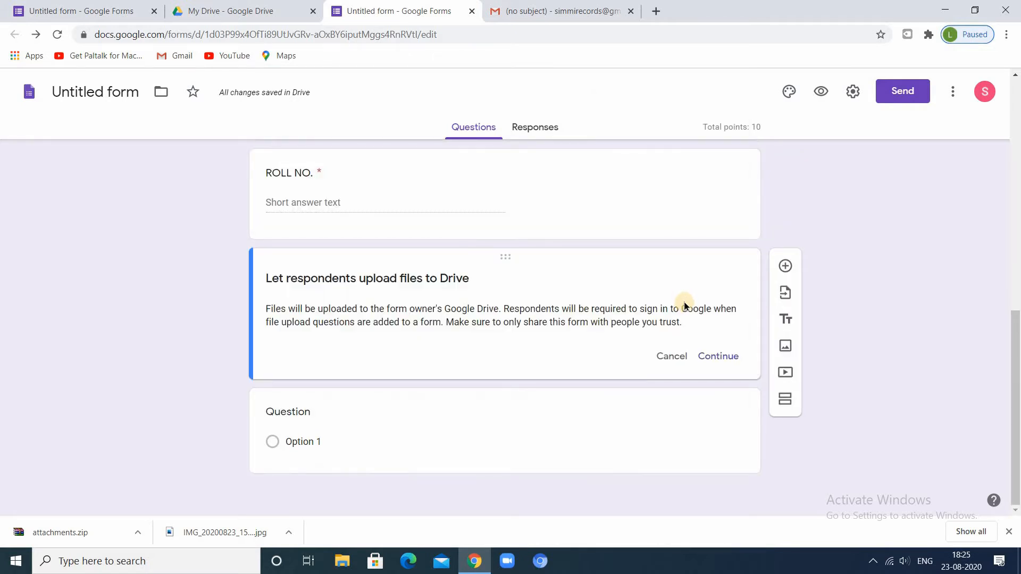
{"action": "left_click", "coordinate": [715, 362]}
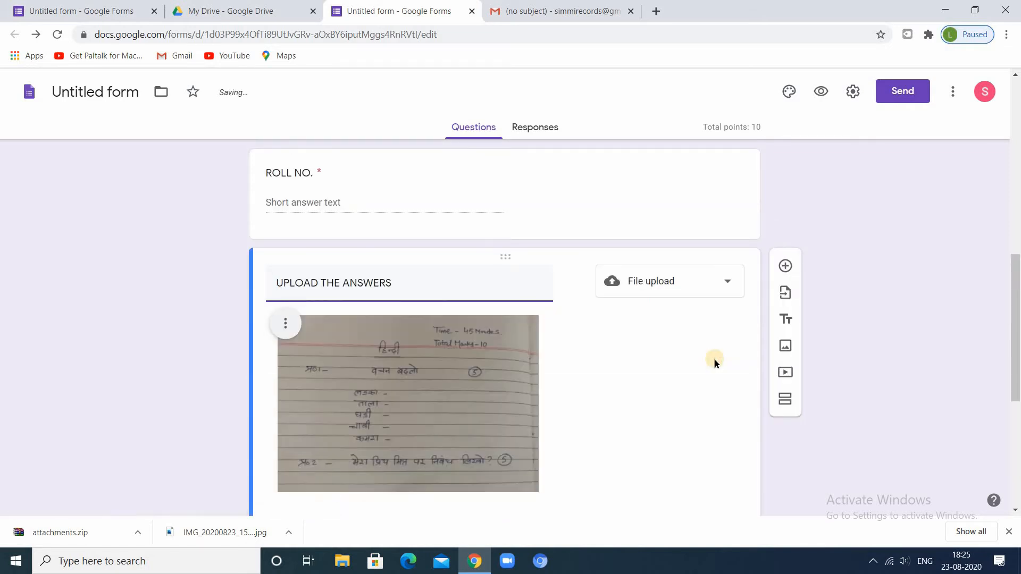
Step: Restrict uploads for the UPLOAD THE ANSWERS question to the specific file types PDF and Image
{"action": "left_click", "coordinate": [1016, 441]}
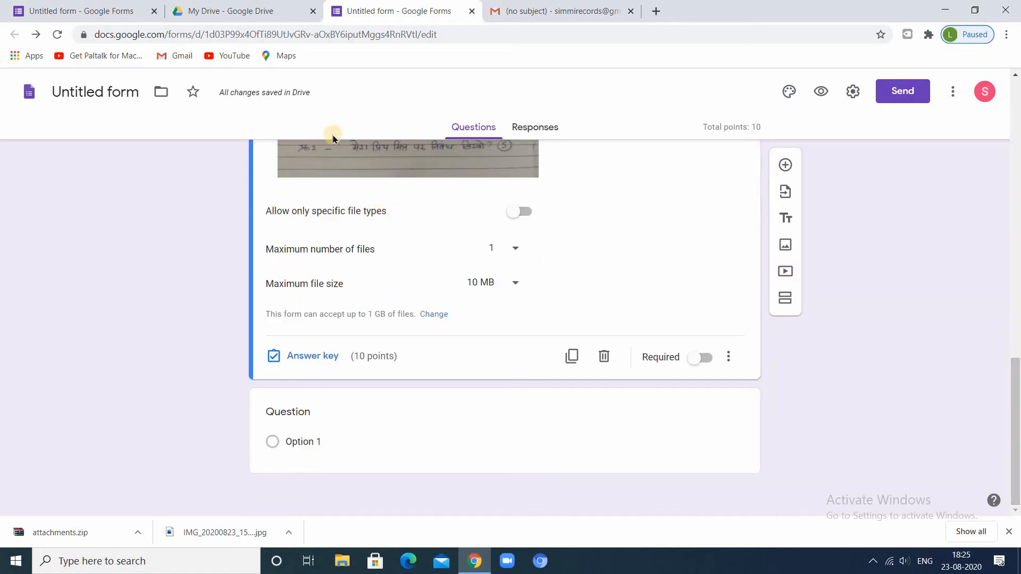
{"action": "left_click", "coordinate": [528, 212]}
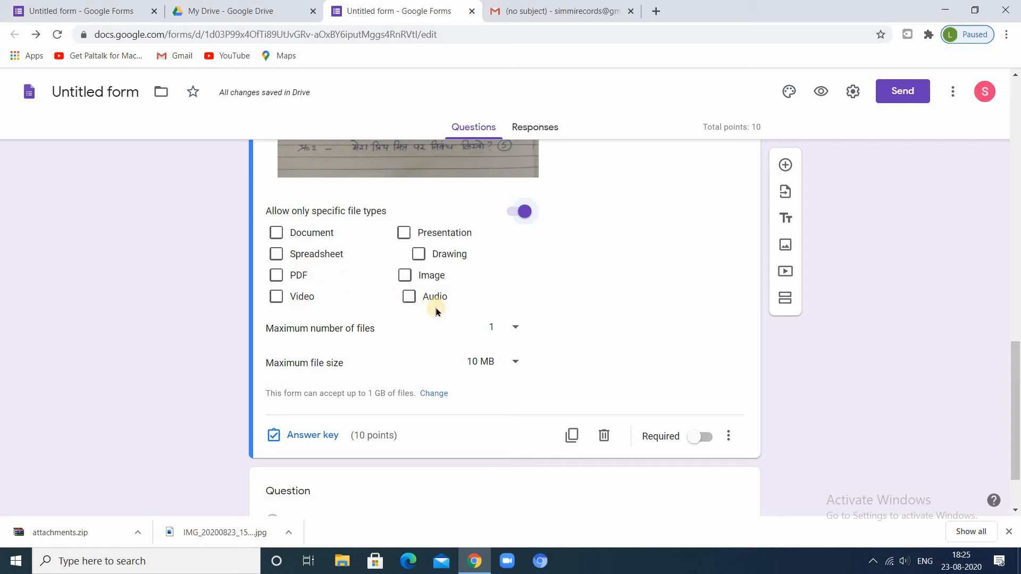
{"action": "left_click", "coordinate": [408, 276]}
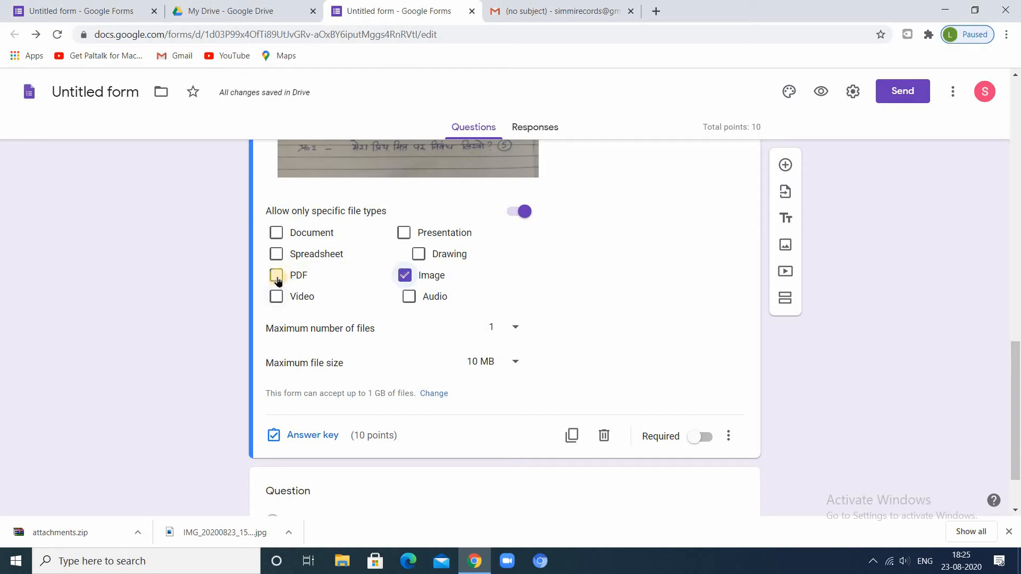
{"action": "left_click", "coordinate": [277, 277]}
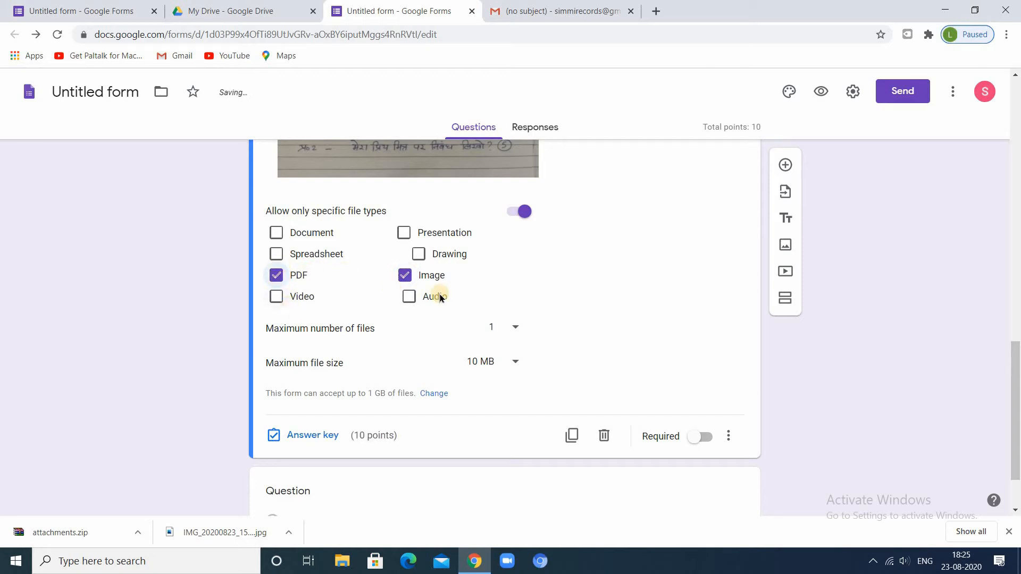
Step: Allow a maximum of 5 files of up to 10 MB each for the UPLOAD THE ANSWERS question and make it required
{"action": "left_click", "coordinate": [515, 329]}
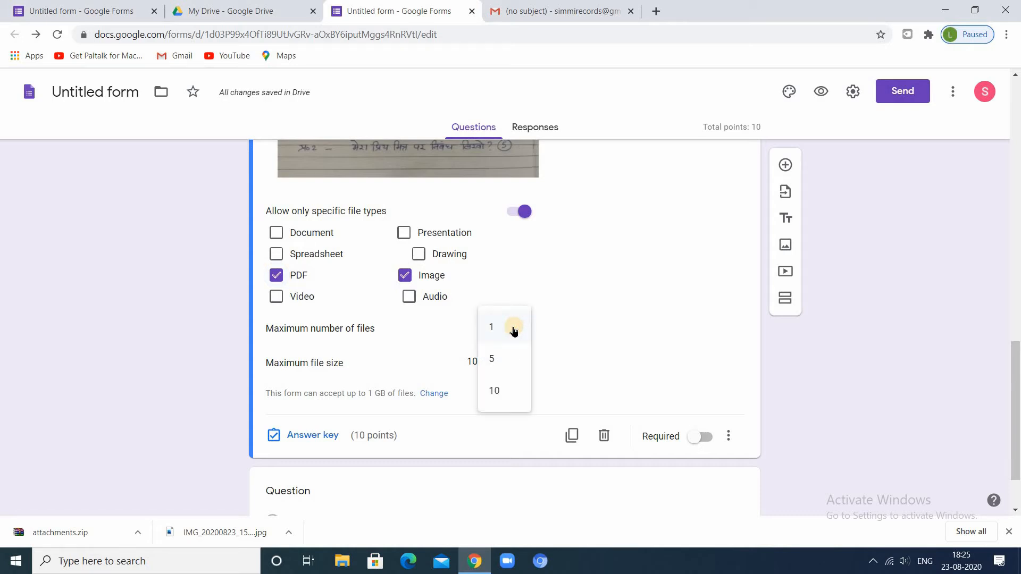
{"action": "left_click", "coordinate": [495, 359]}
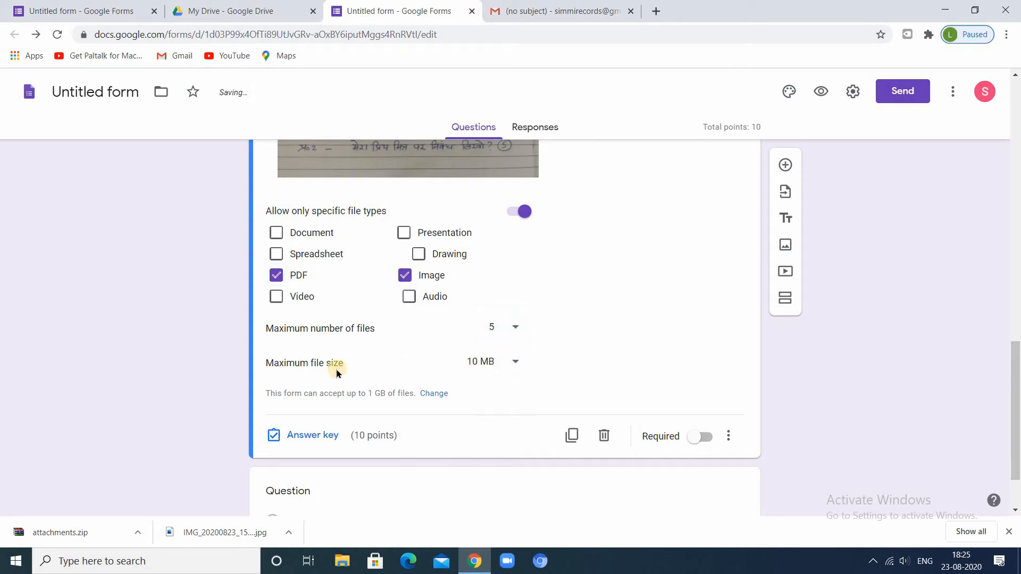
{"action": "left_click", "coordinate": [515, 362]}
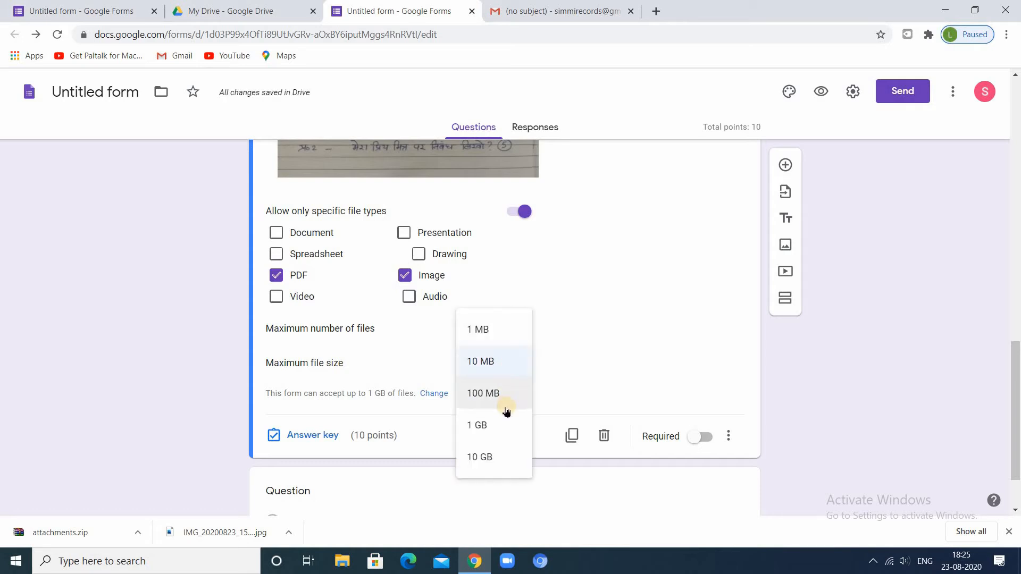
{"action": "left_click", "coordinate": [497, 364]}
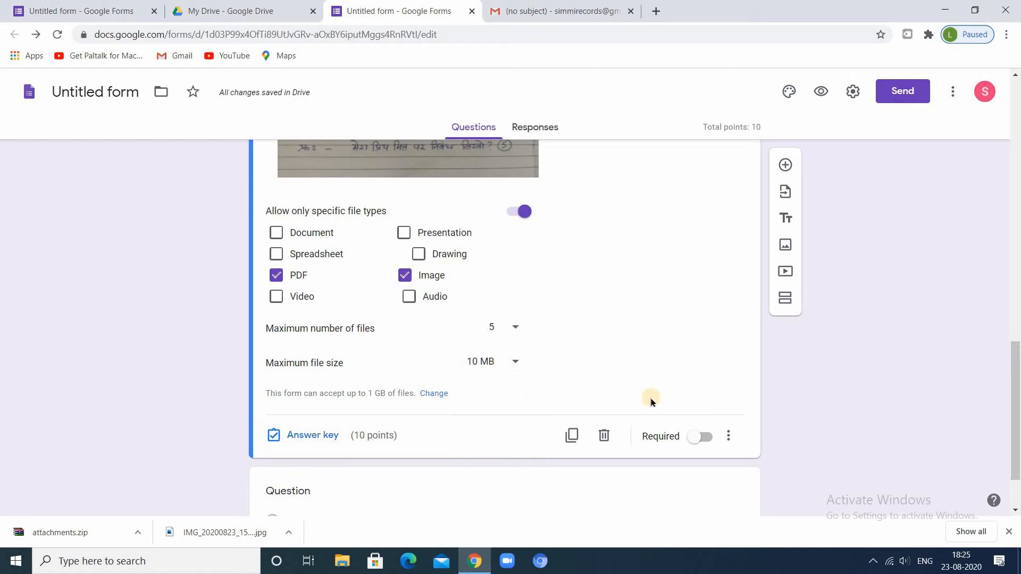
{"action": "left_click", "coordinate": [705, 437]}
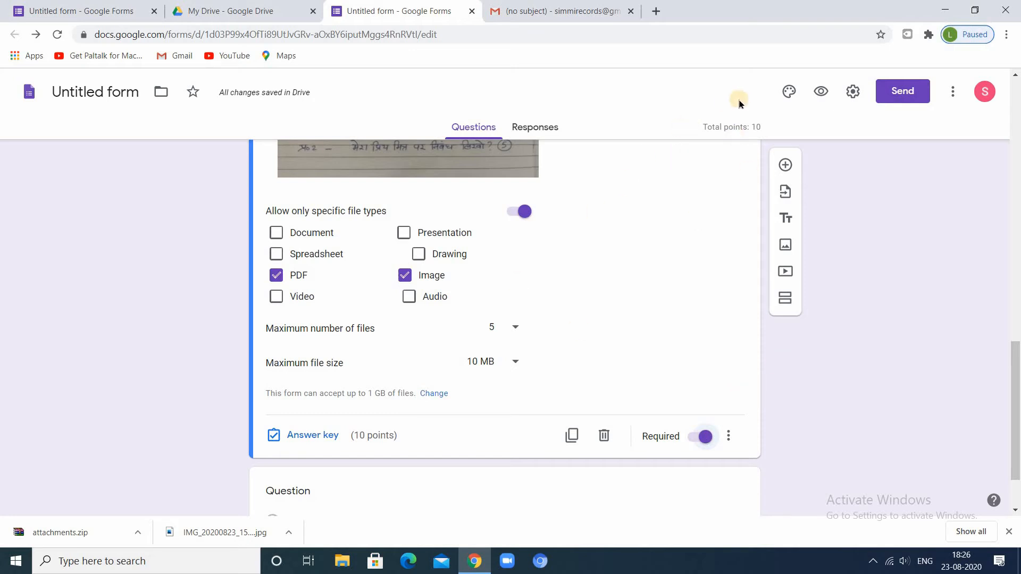
Step: Preview the form and fill in the student's name, class 5, section A and the roll number
{"action": "left_click", "coordinate": [818, 91]}
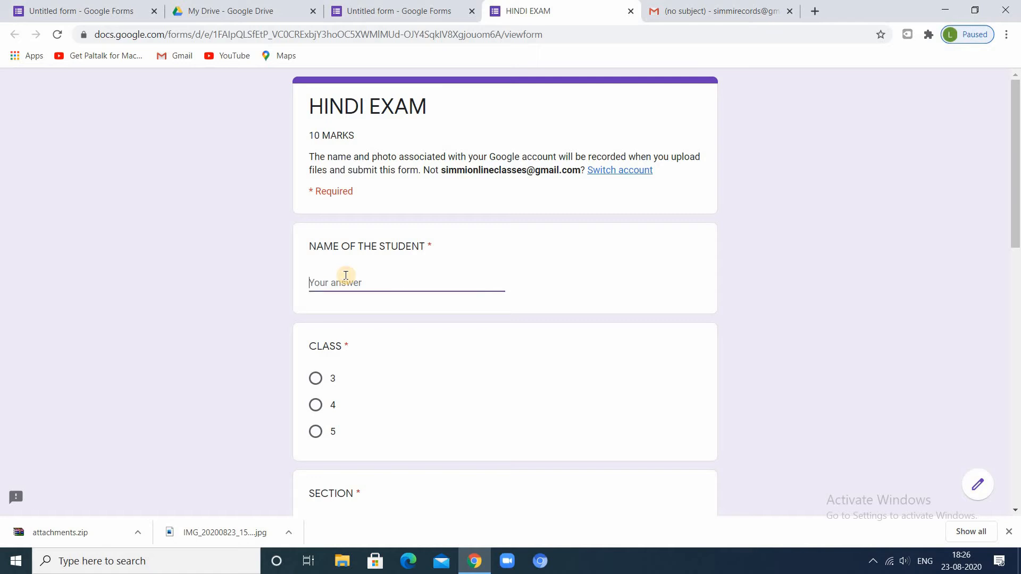
{"action": "type", "text": "LAKSH"}
{"action": "left_click", "coordinate": [317, 430]}
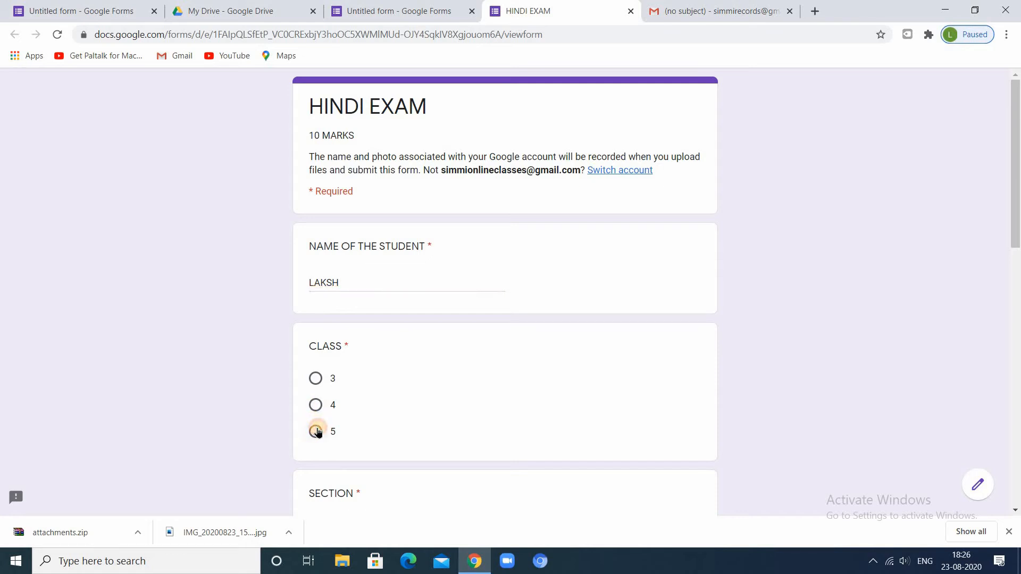
{"action": "left_click", "coordinate": [1016, 370]}
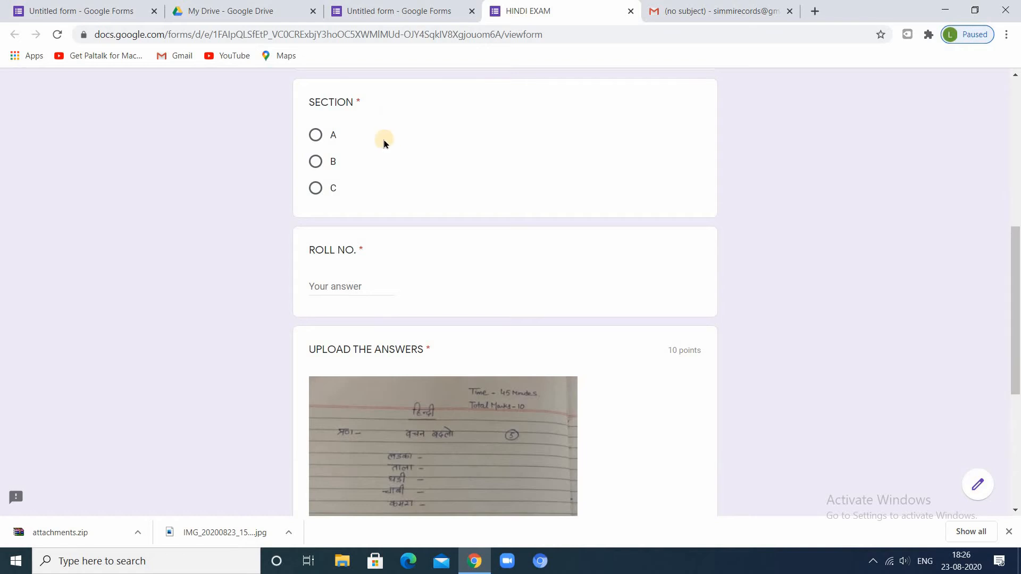
{"action": "left_click", "coordinate": [316, 134]}
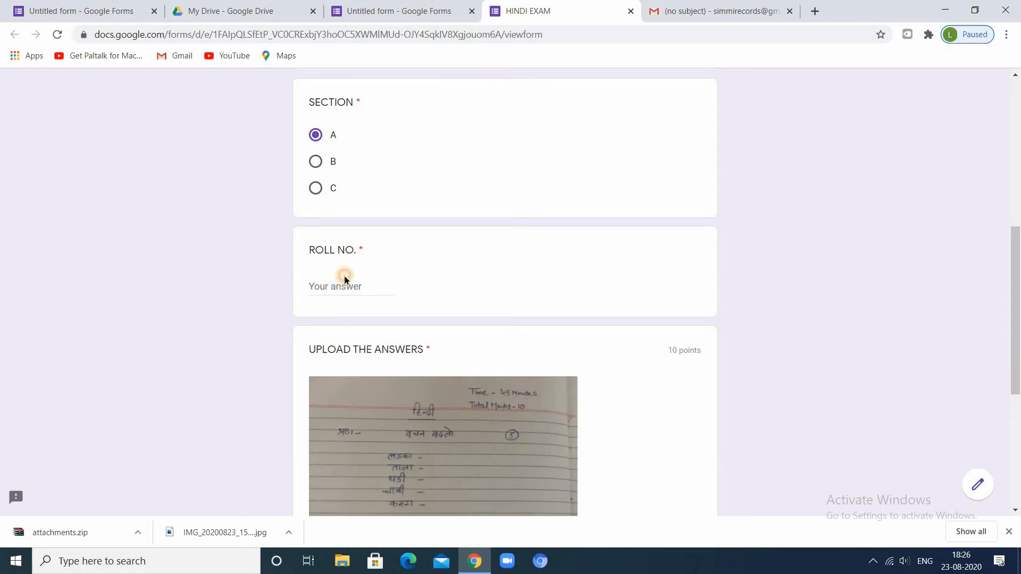
{"action": "left_click", "coordinate": [341, 282]}
{"action": "type", "text": "6"}
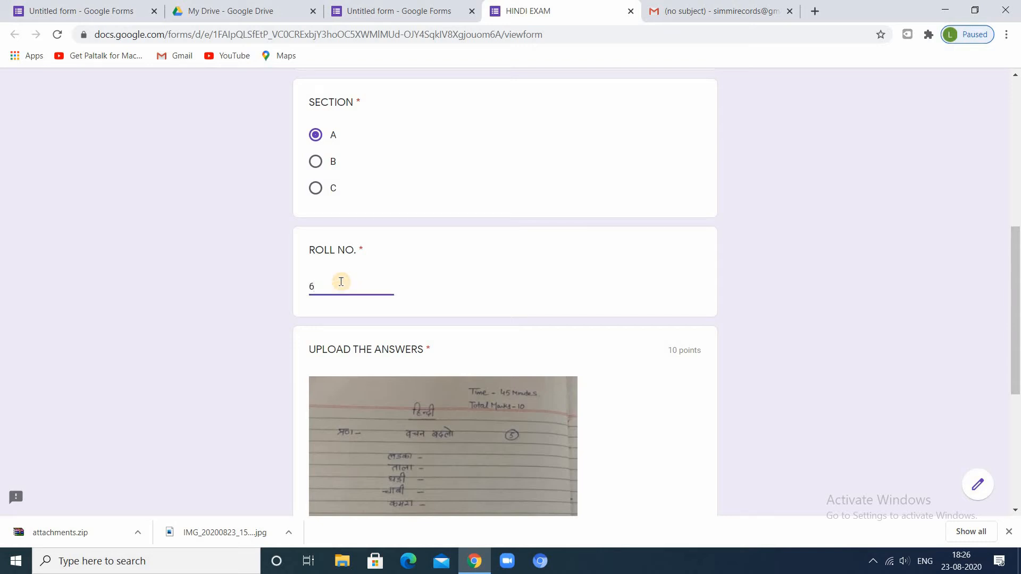
Step: Upload 2.jpg and 1.jpg from the HINDI QPAPER folder as the answers and submit the form
{"action": "left_click", "coordinate": [1017, 435]}
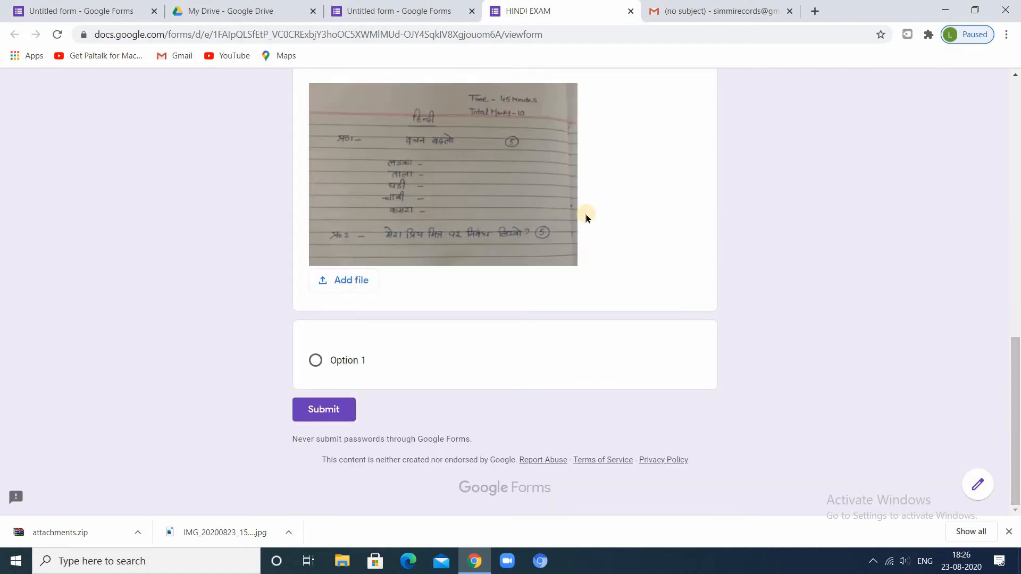
{"action": "left_click", "coordinate": [350, 280]}
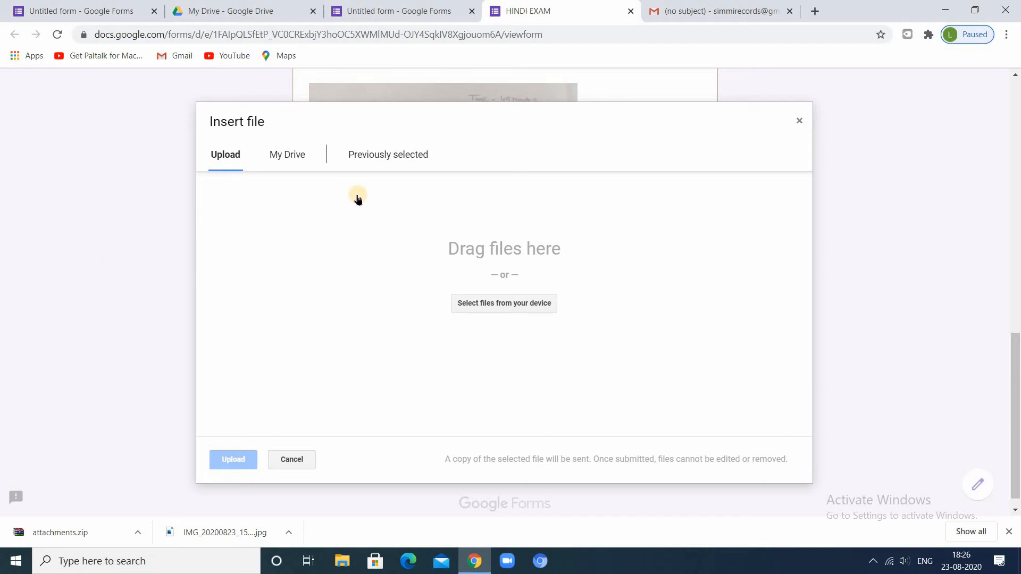
{"action": "left_click", "coordinate": [469, 304]}
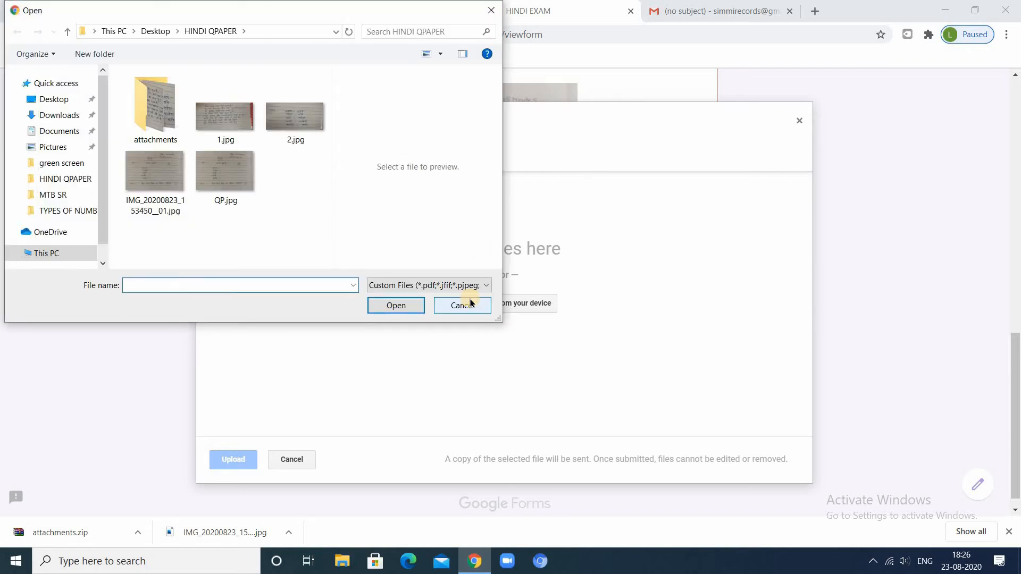
{"action": "left_click", "coordinate": [278, 98]}
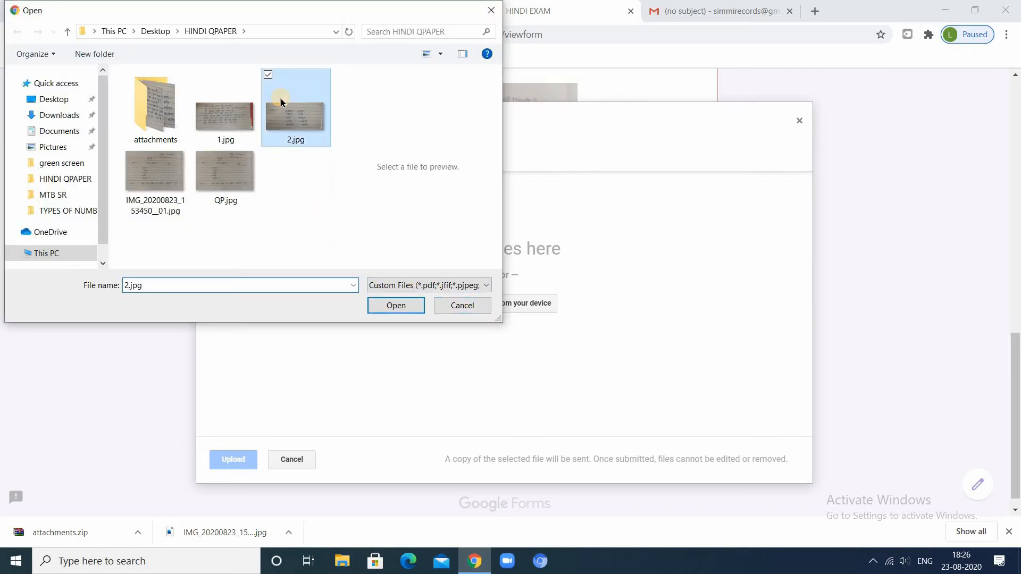
{"action": "left_click", "coordinate": [394, 307]}
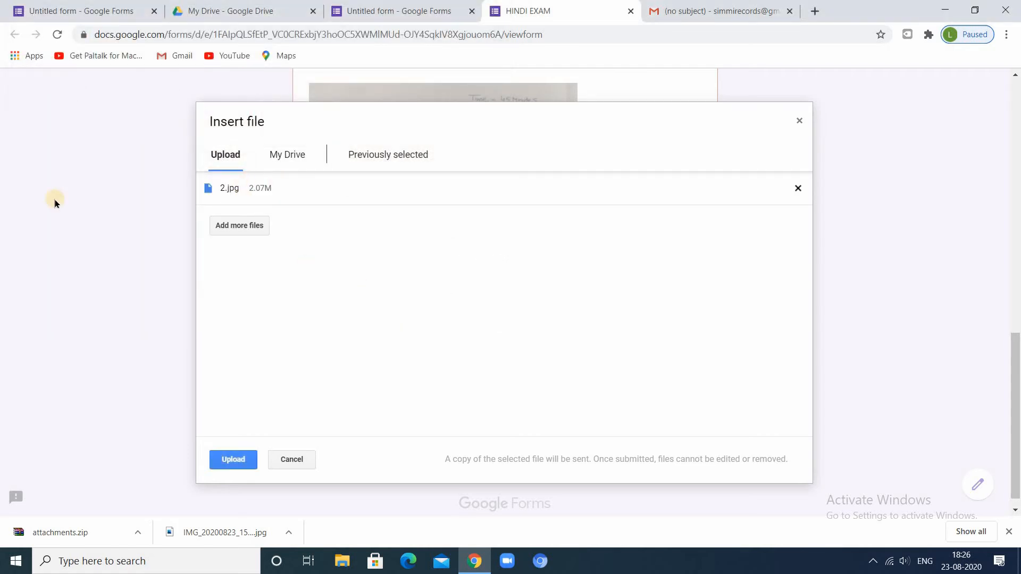
{"action": "left_click", "coordinate": [241, 226]}
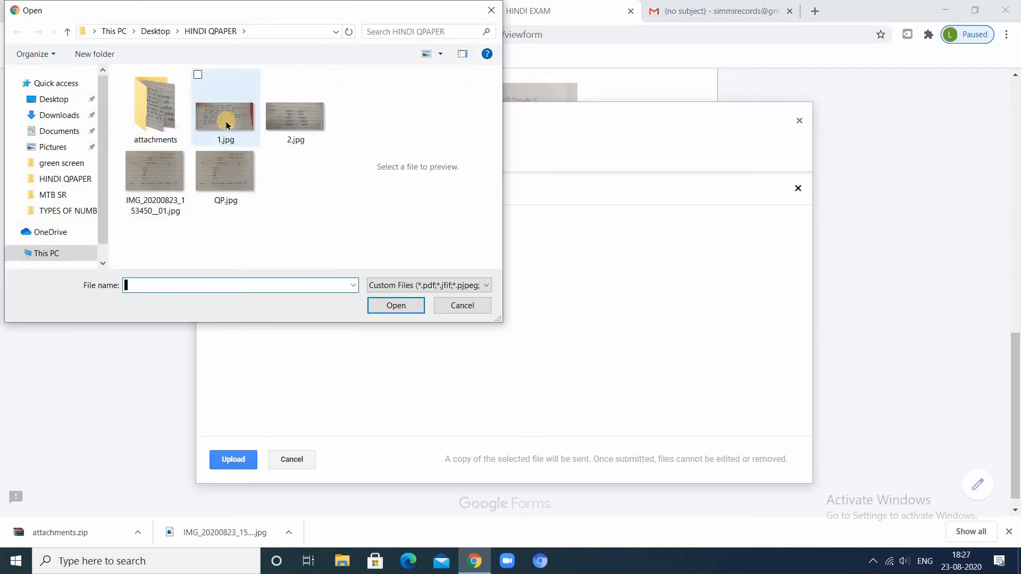
{"action": "left_click", "coordinate": [226, 124]}
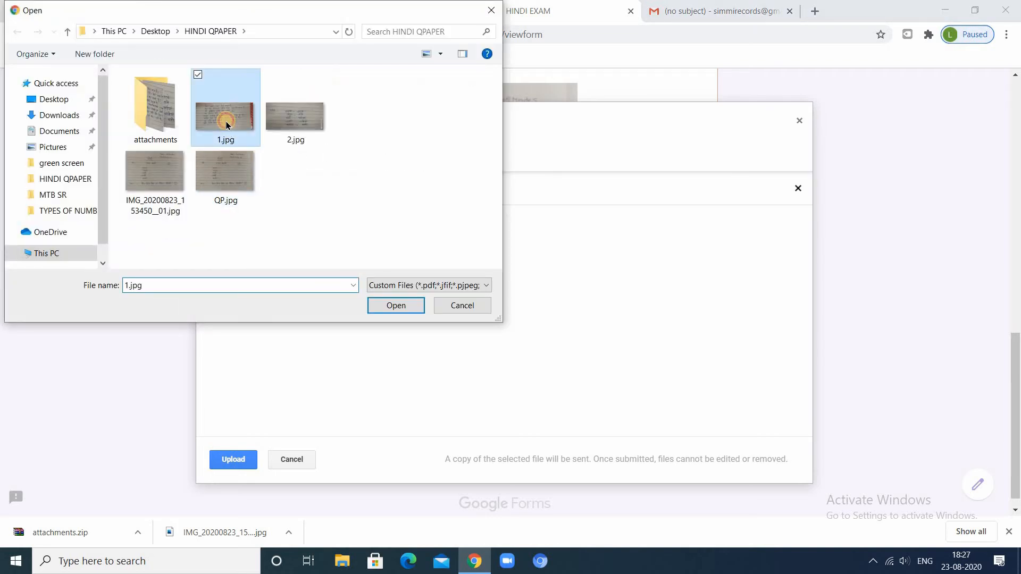
{"action": "left_click", "coordinate": [409, 314]}
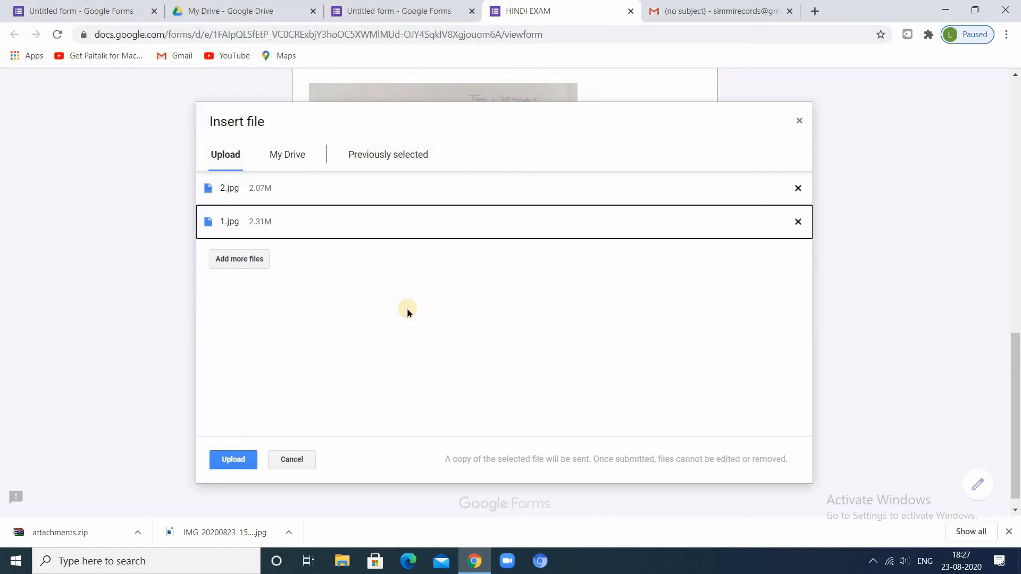
{"action": "left_click", "coordinate": [408, 312]}
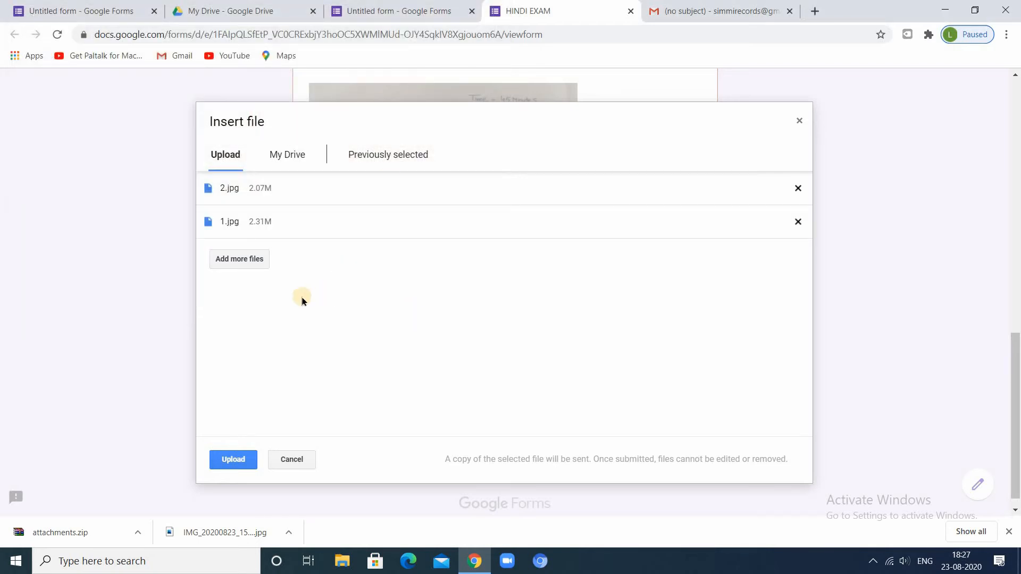
{"action": "left_click", "coordinate": [219, 458]}
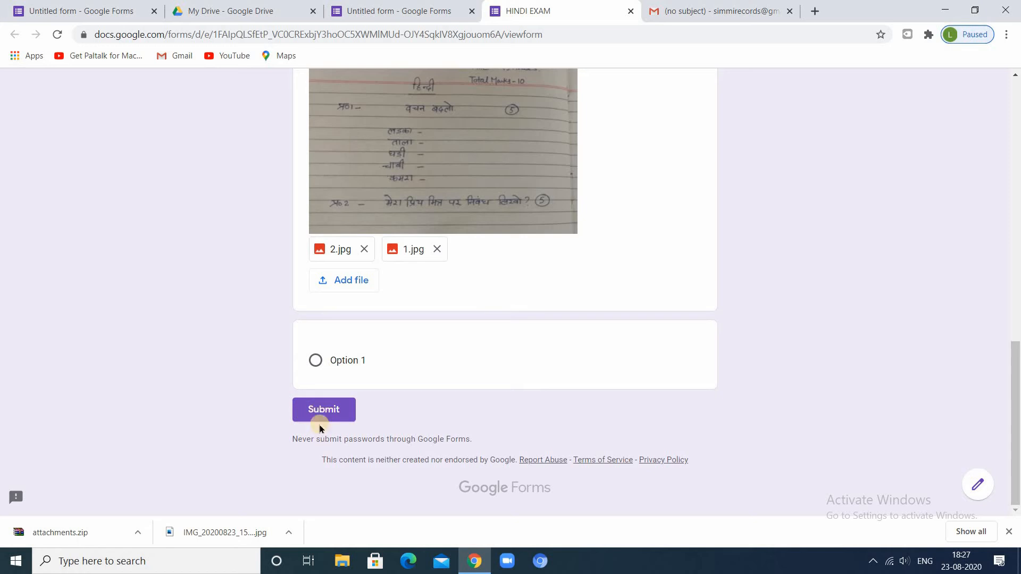
{"action": "left_click", "coordinate": [321, 407]}
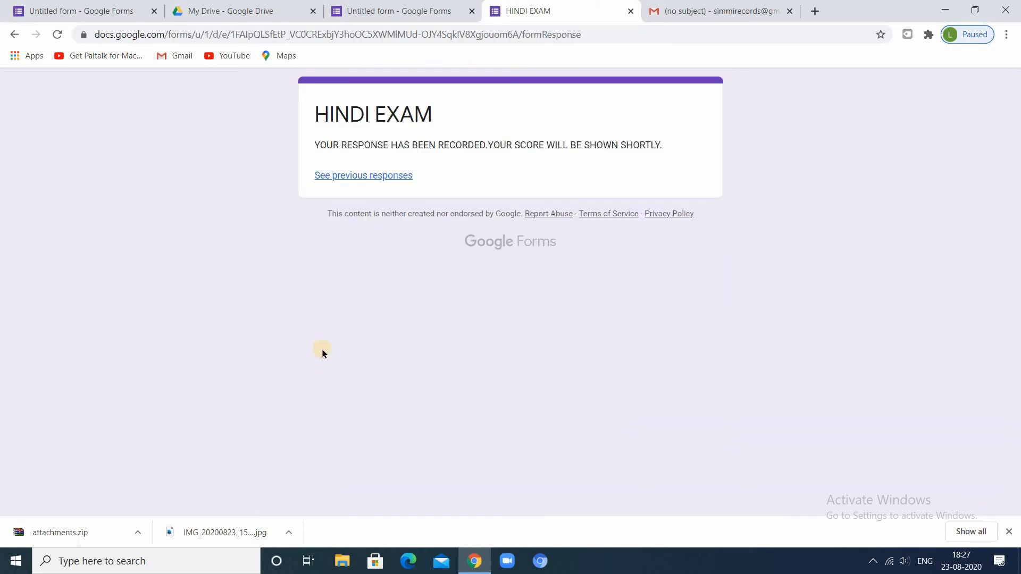
Step: Return to the form editor, review the response summary and open the Drive folder of uploaded answers
{"action": "left_click", "coordinate": [359, 17]}
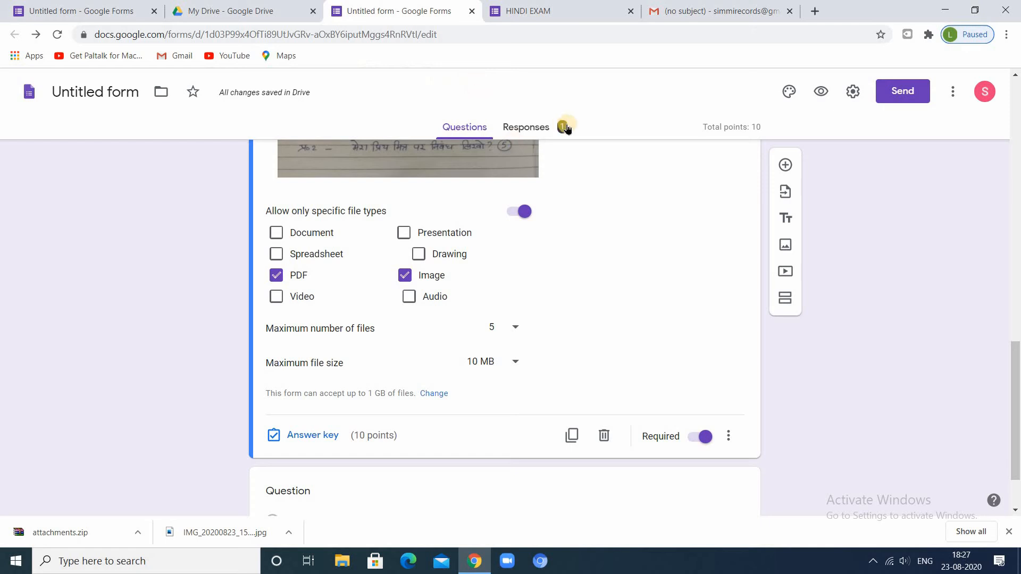
{"action": "left_click", "coordinate": [538, 128]}
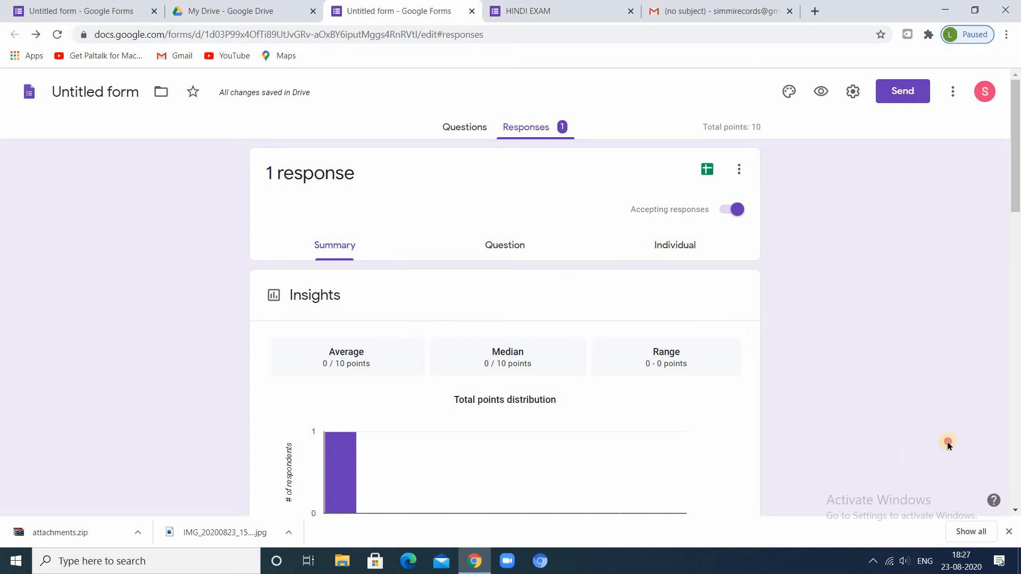
{"action": "left_click", "coordinate": [1016, 314]}
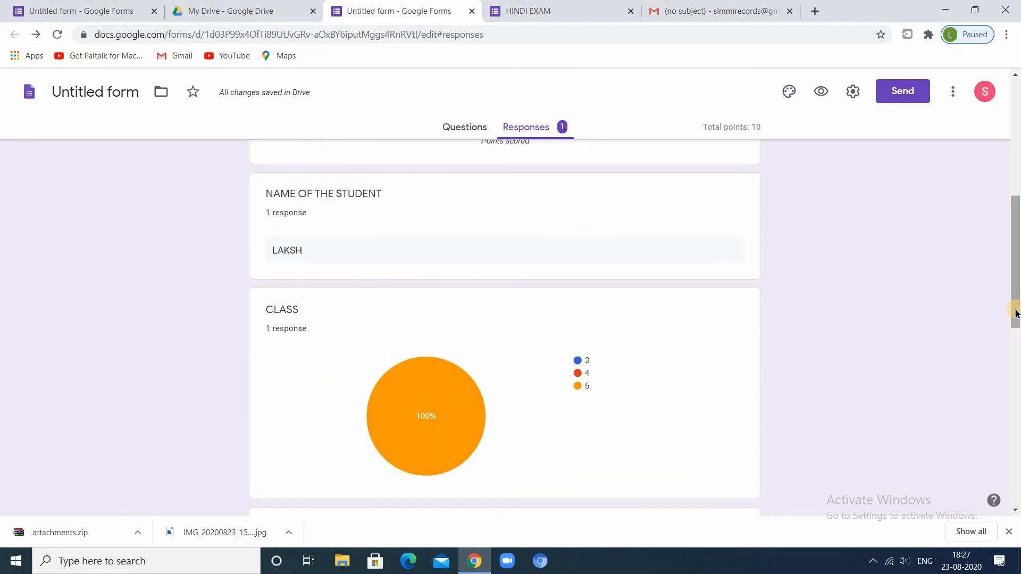
{"action": "left_click", "coordinate": [1014, 367]}
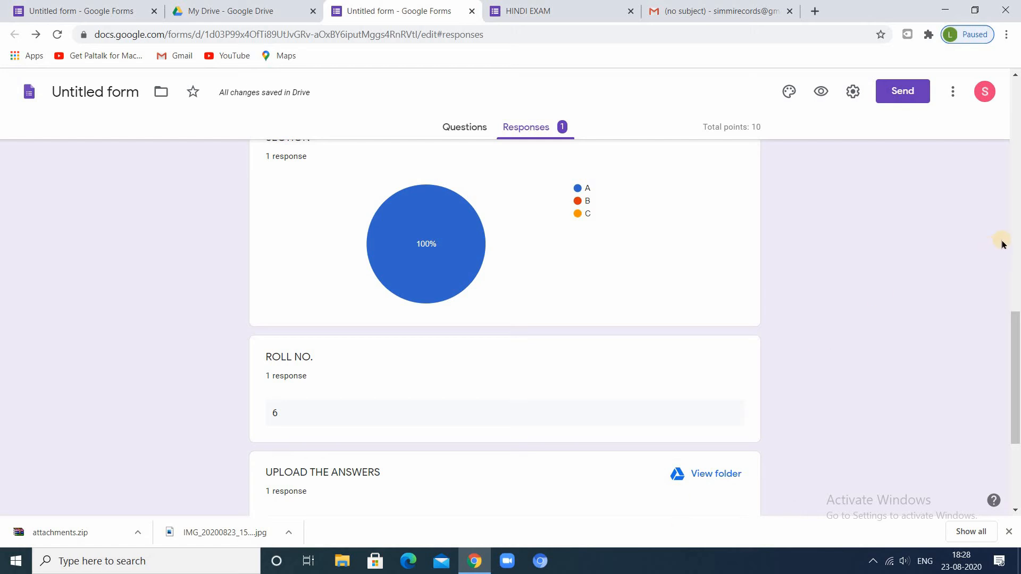
{"action": "left_click", "coordinate": [724, 473]}
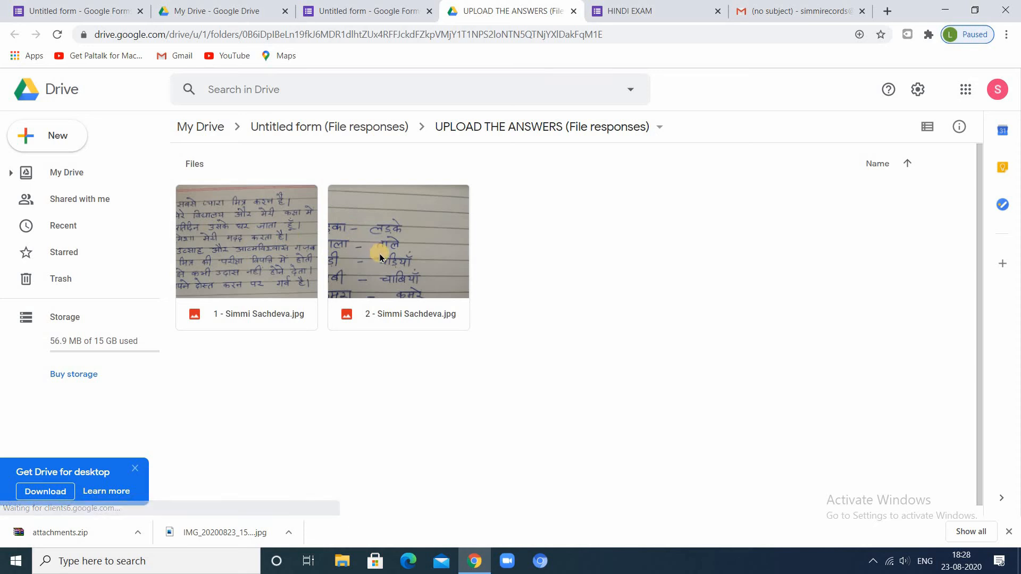
Step: Return to the form's responses and examine the individual response with its points
{"action": "left_click", "coordinate": [356, 16]}
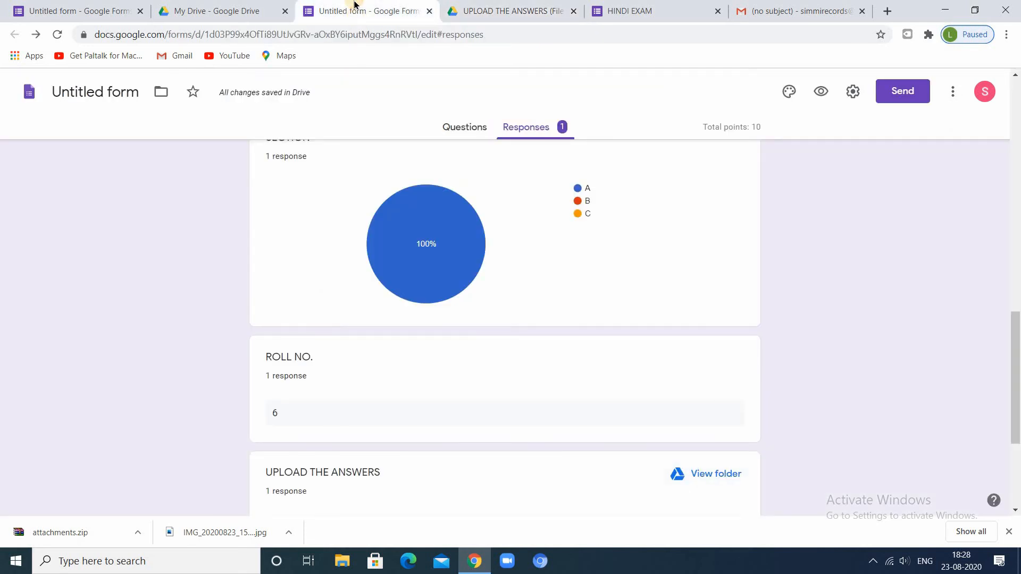
{"action": "left_click", "coordinate": [1016, 213]}
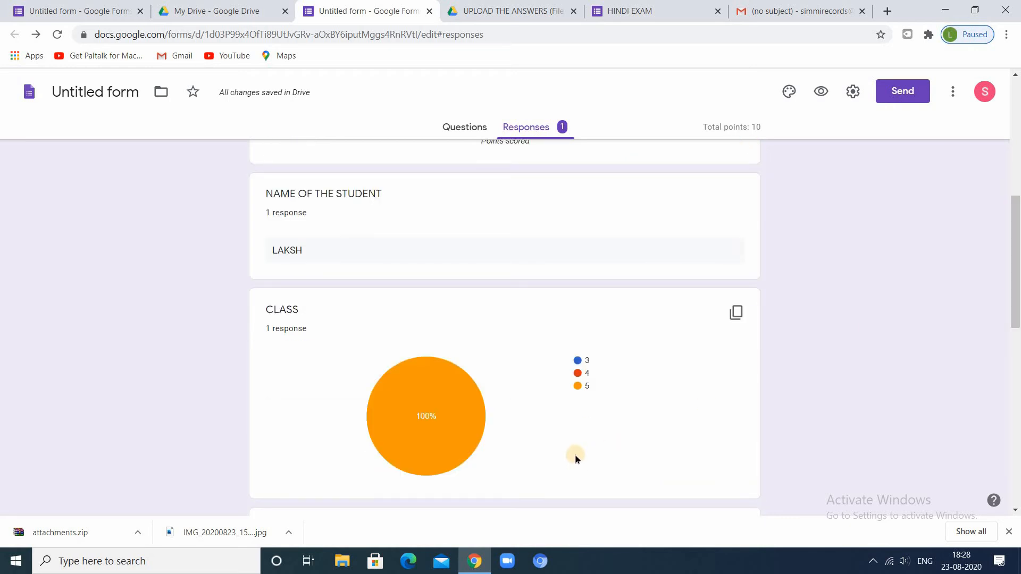
{"action": "left_click", "coordinate": [1013, 173]}
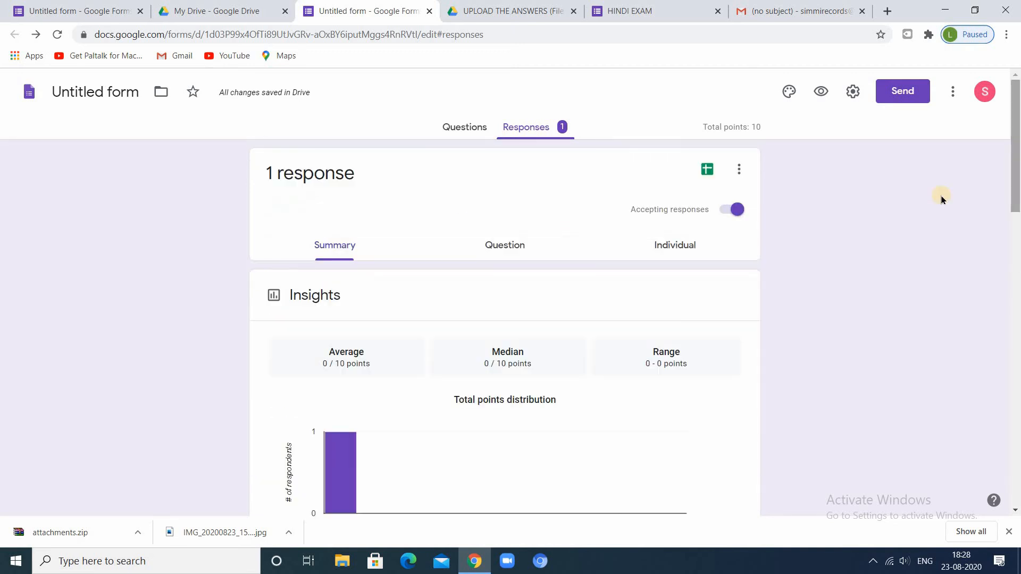
{"action": "left_click", "coordinate": [657, 245]}
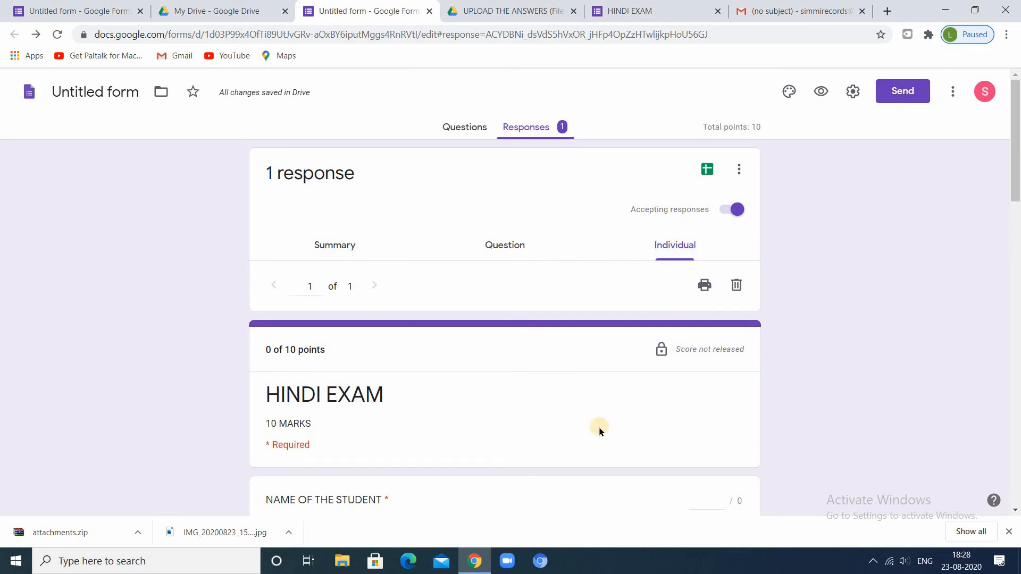
{"action": "key", "text": "Down"}
{"action": "key", "text": "Down"}
{"action": "key", "text": "Down"}
{"action": "key", "text": "Down"}
{"action": "key", "text": "Down"}
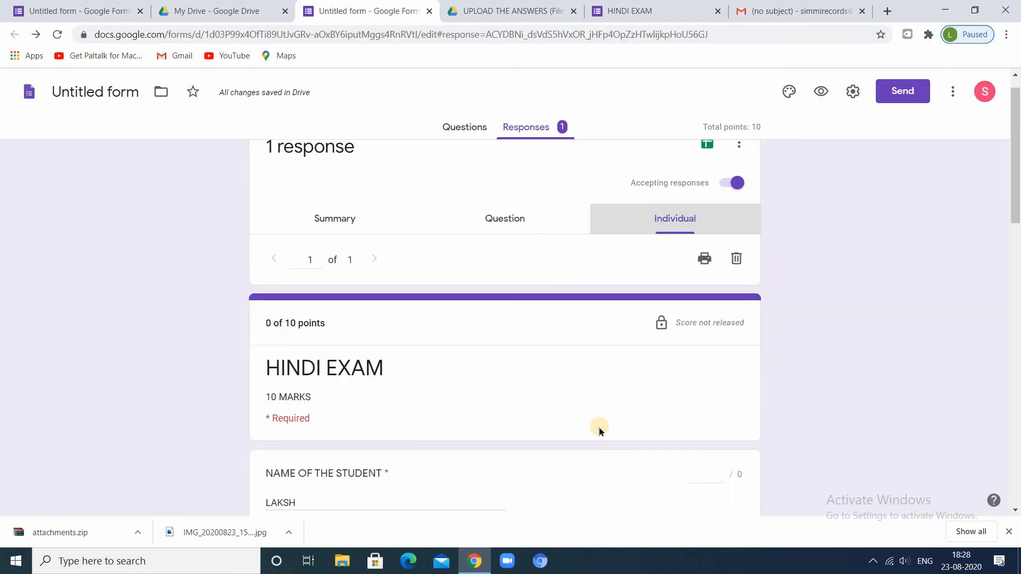
Step: Show the responses by question, give the student-name answer 8 points and save the grade
{"action": "key", "text": "Down"}
{"action": "key", "text": "Down"}
{"action": "key", "text": "Down"}
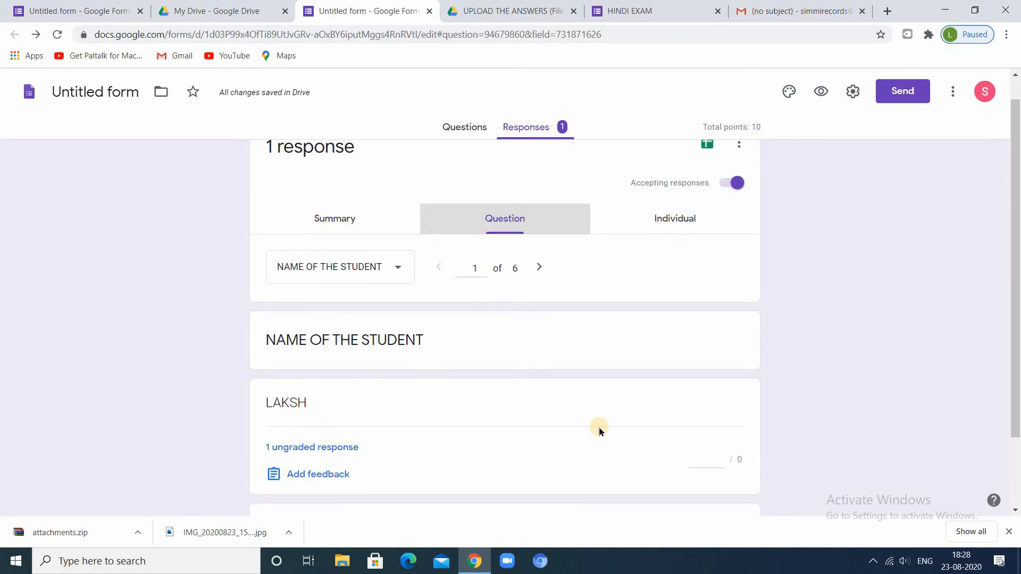
{"action": "left_click", "coordinate": [303, 450]}
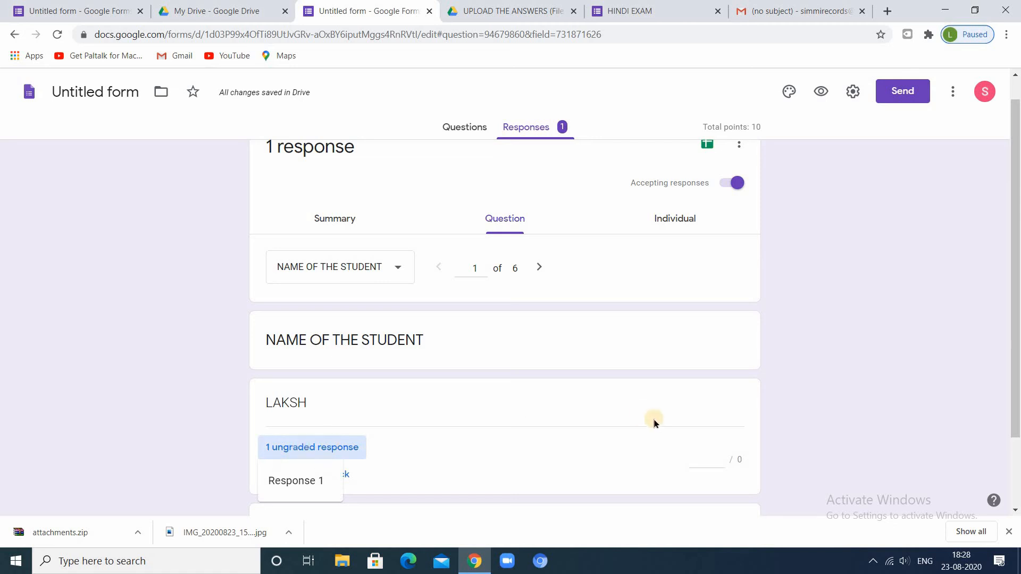
{"action": "left_click", "coordinate": [678, 479]}
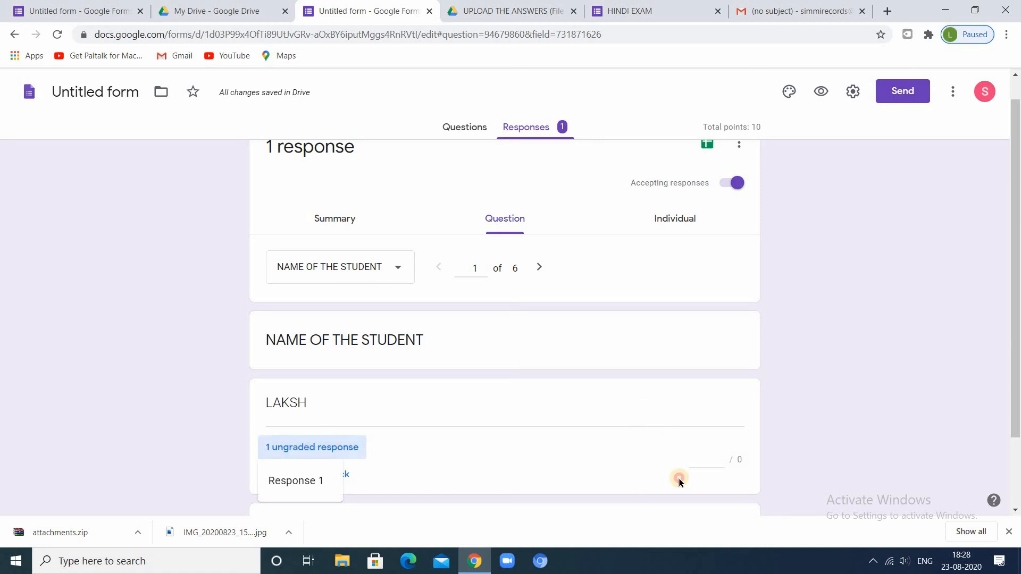
{"action": "left_click", "coordinate": [712, 464]}
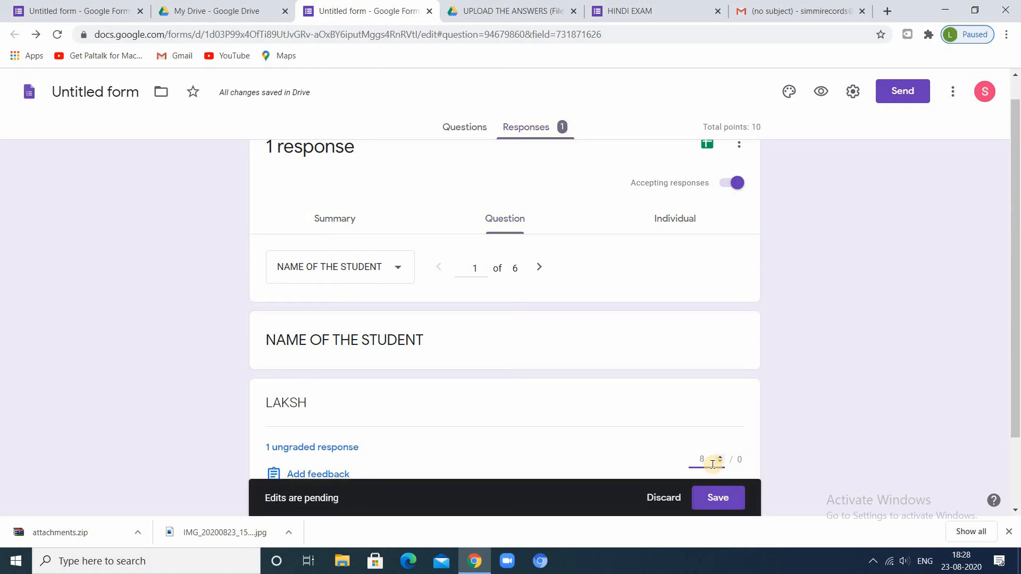
{"action": "left_click", "coordinate": [718, 497]}
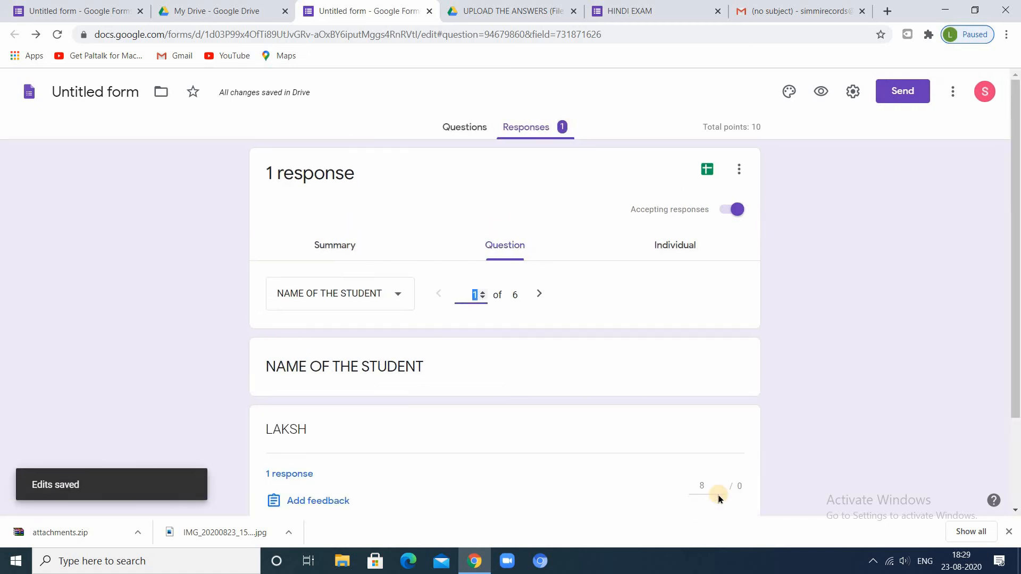
{"action": "left_click", "coordinate": [718, 494]}
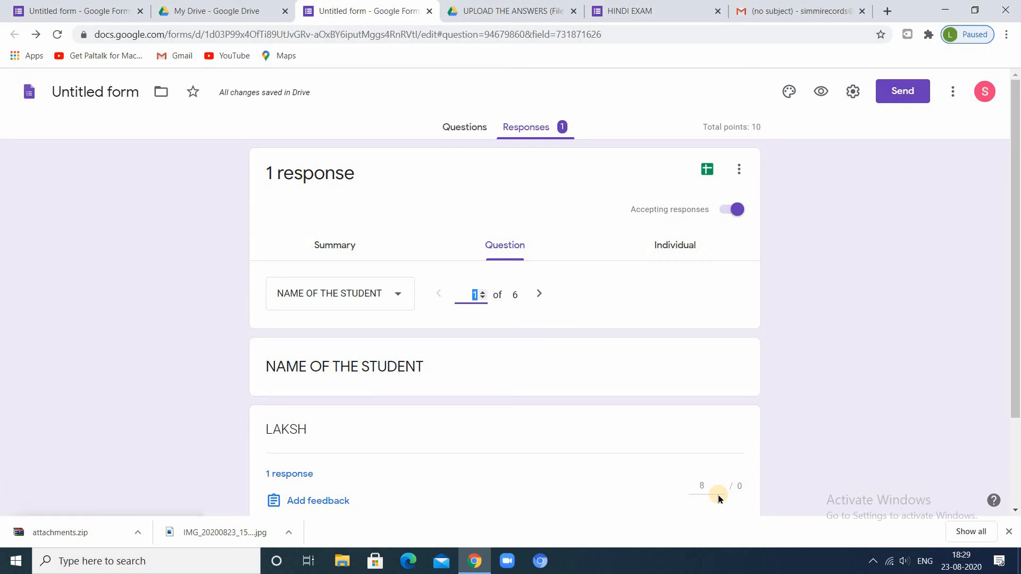
Step: Send the form's responses to a new spreadsheet named Untitled form (Responses) and look at its Score column
{"action": "left_click", "coordinate": [707, 169]}
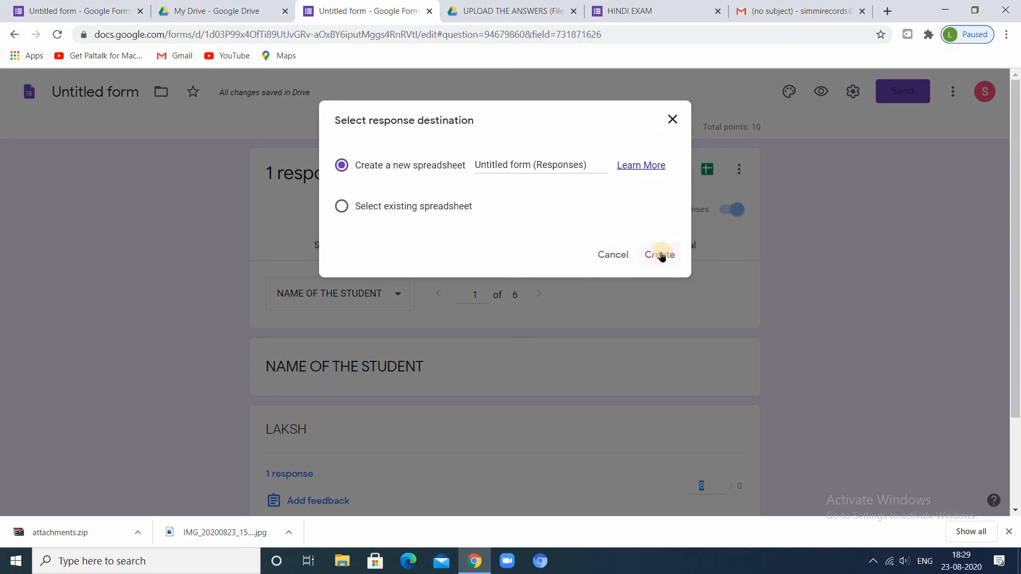
{"action": "left_click", "coordinate": [660, 256]}
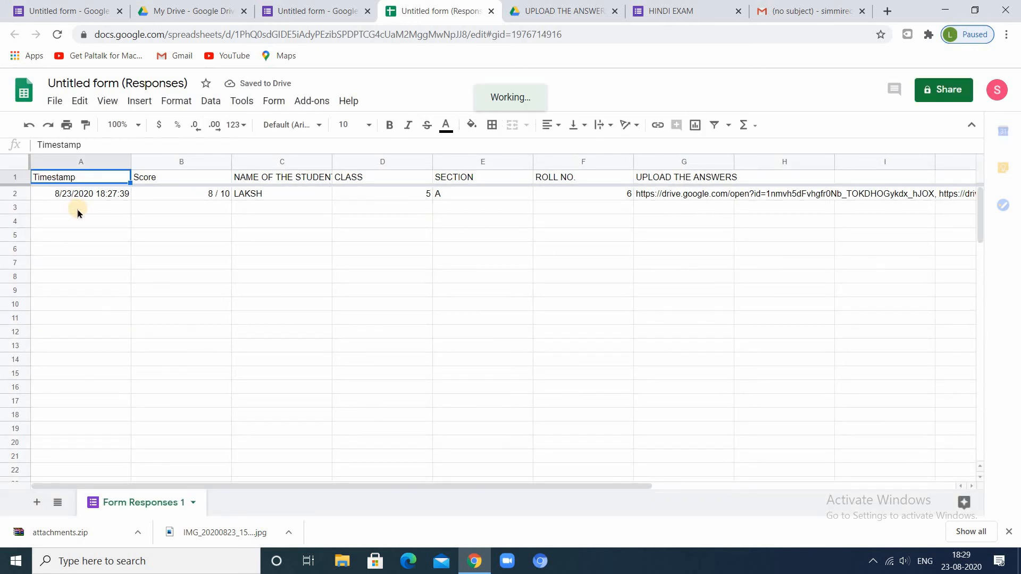
{"action": "left_click", "coordinate": [219, 208]}
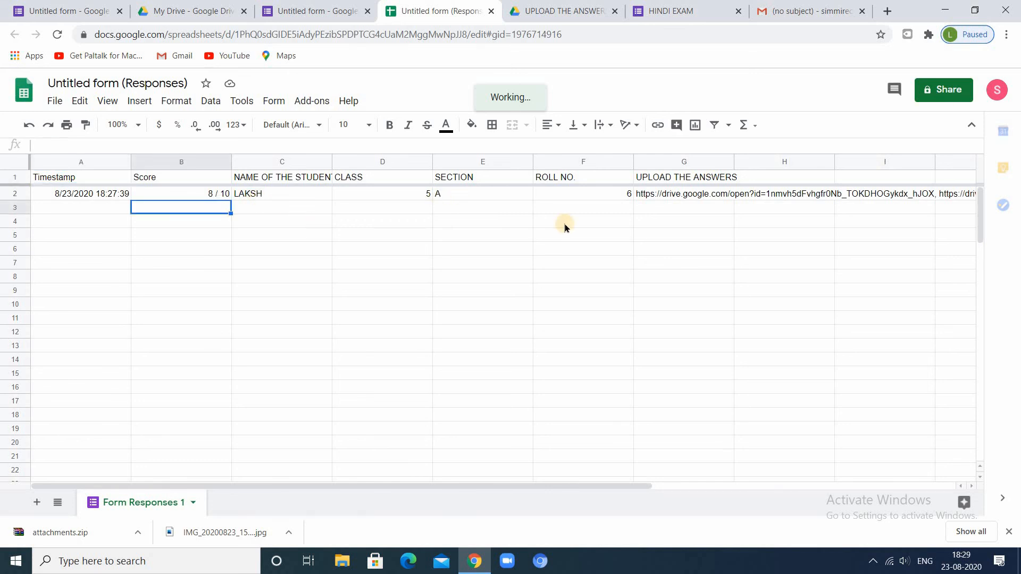
Step: Examine the uploaded-answer Drive links in cell G2 of the response sheet and preview the linked image
{"action": "left_click", "coordinate": [702, 195]}
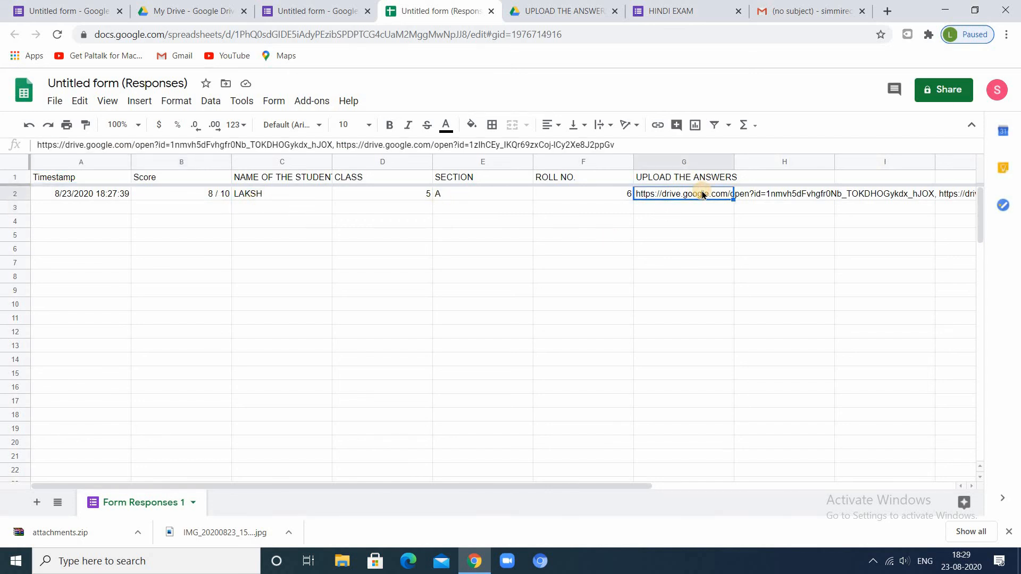
{"action": "double_click", "coordinate": [701, 195]}
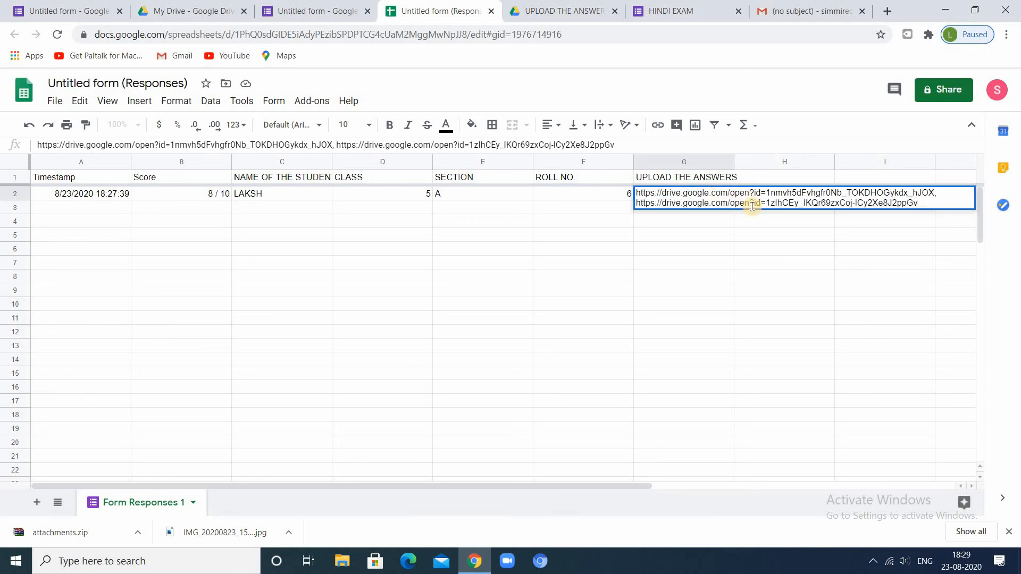
{"action": "double_click", "coordinate": [809, 203]}
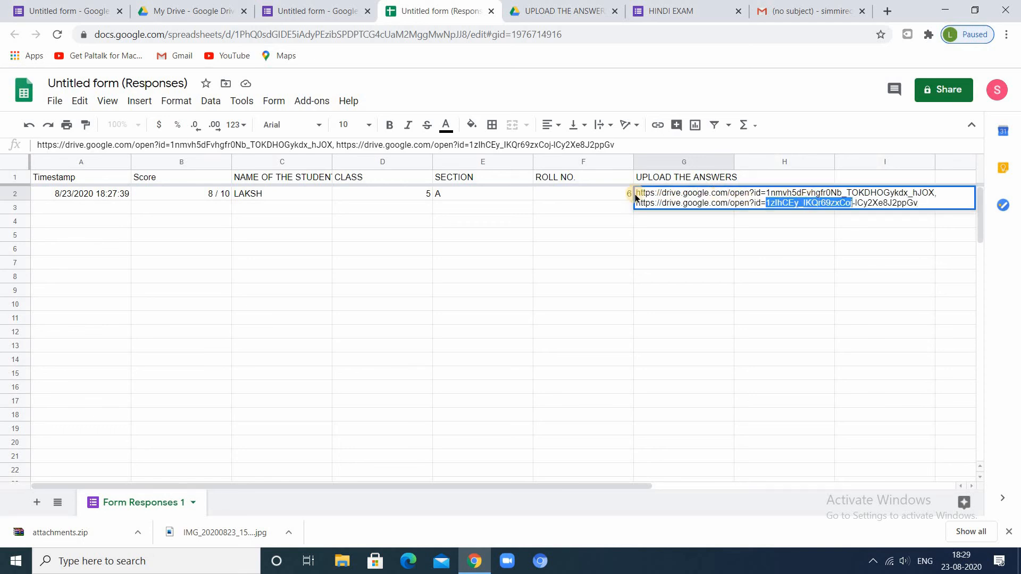
{"action": "double_click", "coordinate": [595, 224]}
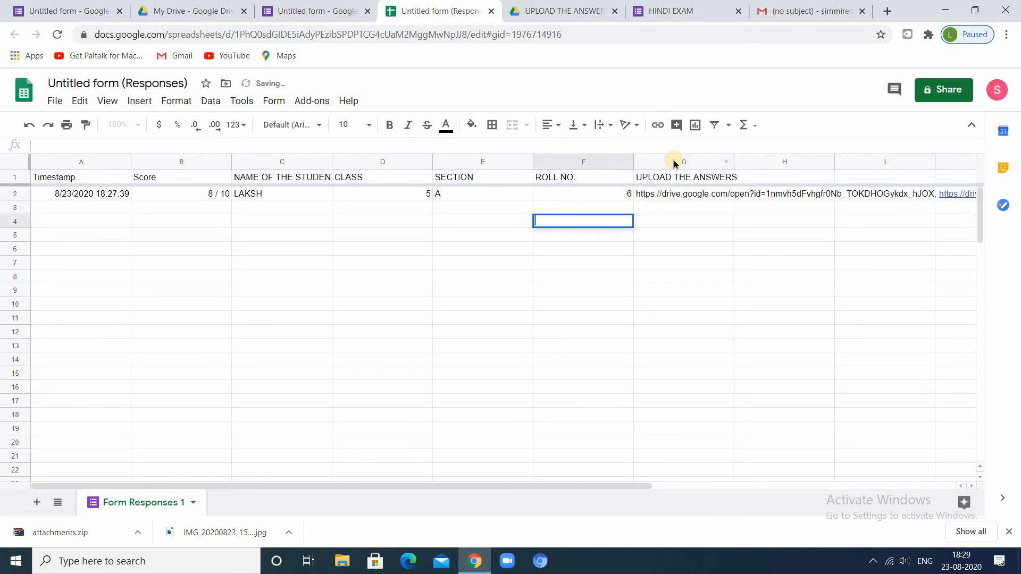
{"action": "left_click", "coordinate": [660, 195]}
{"action": "left_click", "coordinate": [663, 206]}
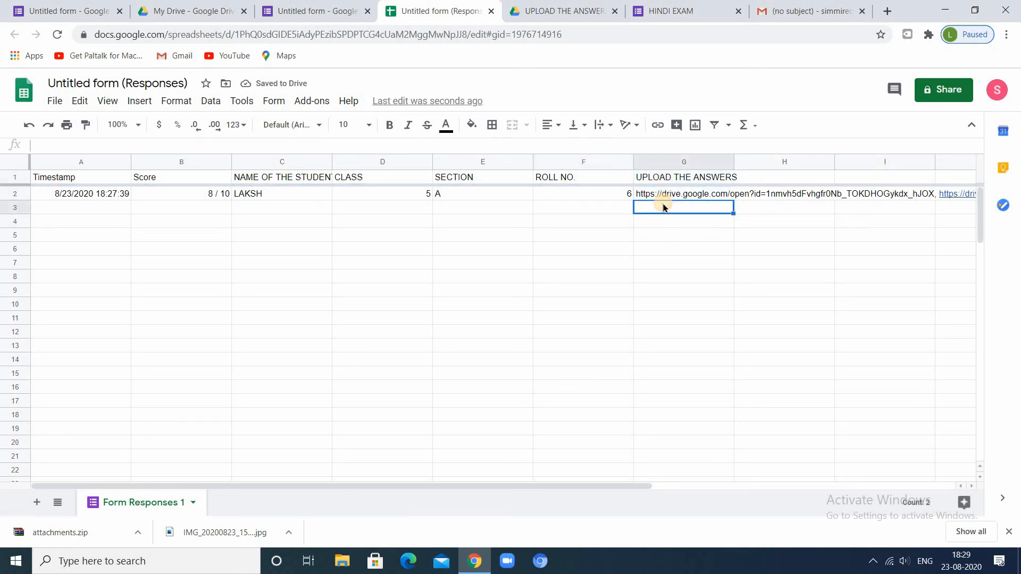
{"action": "left_click", "coordinate": [660, 193]}
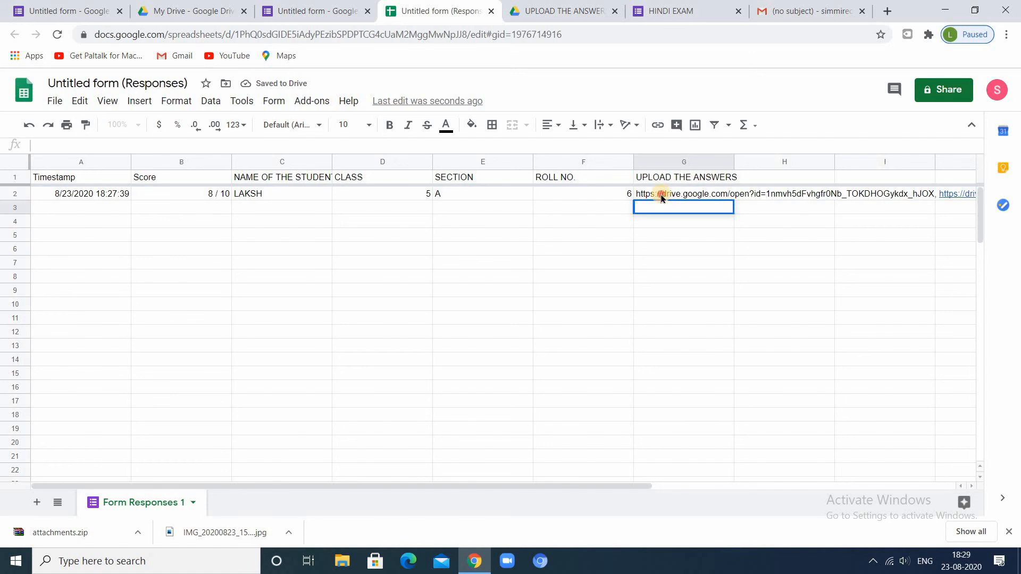
{"action": "double_click", "coordinate": [659, 194]}
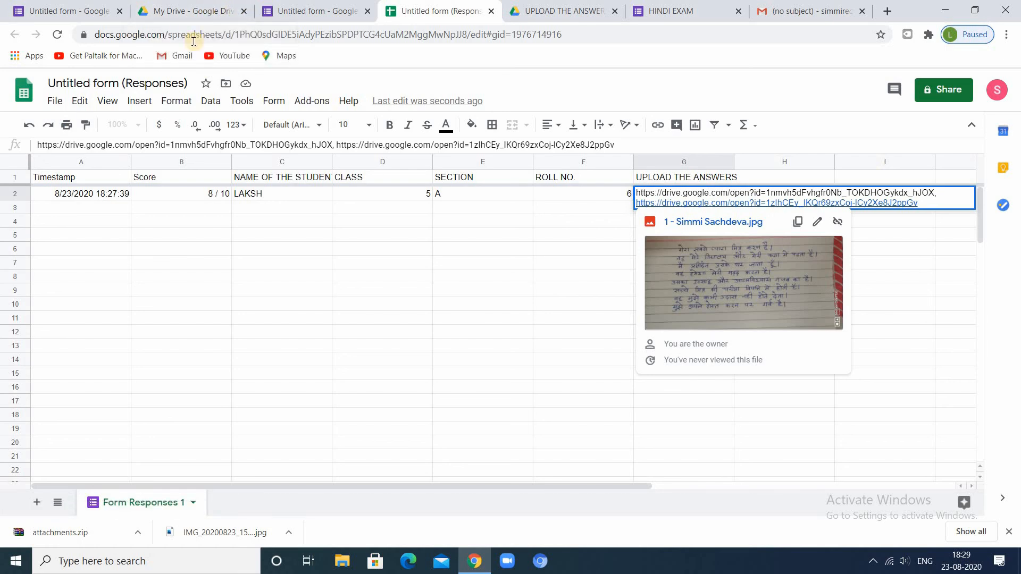
Step: Switch to Google Drive to view the My Drive files and folders
{"action": "left_click", "coordinate": [218, 34]}
{"action": "left_click", "coordinate": [187, 12]}
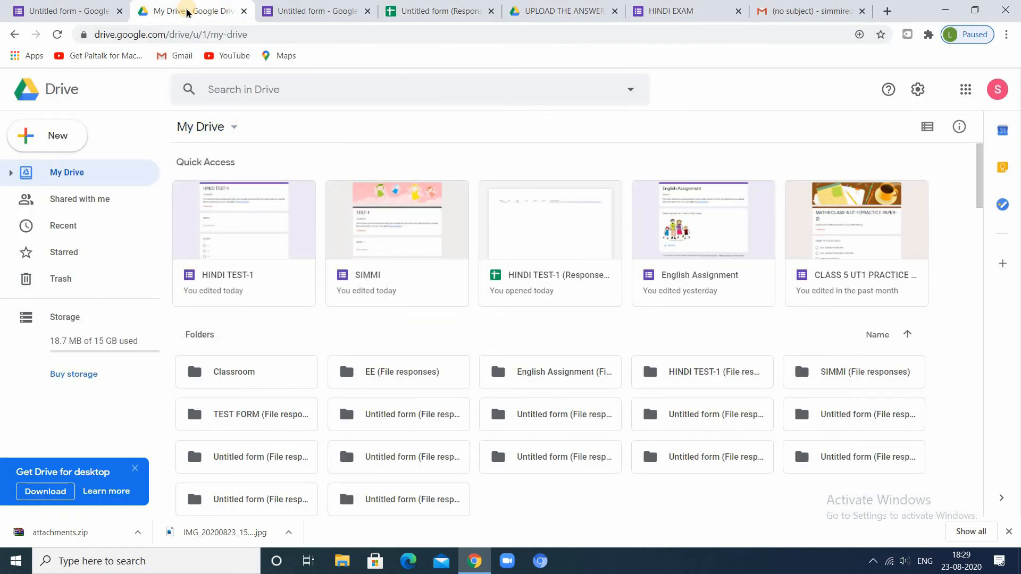
{"action": "left_click", "coordinate": [187, 34]}
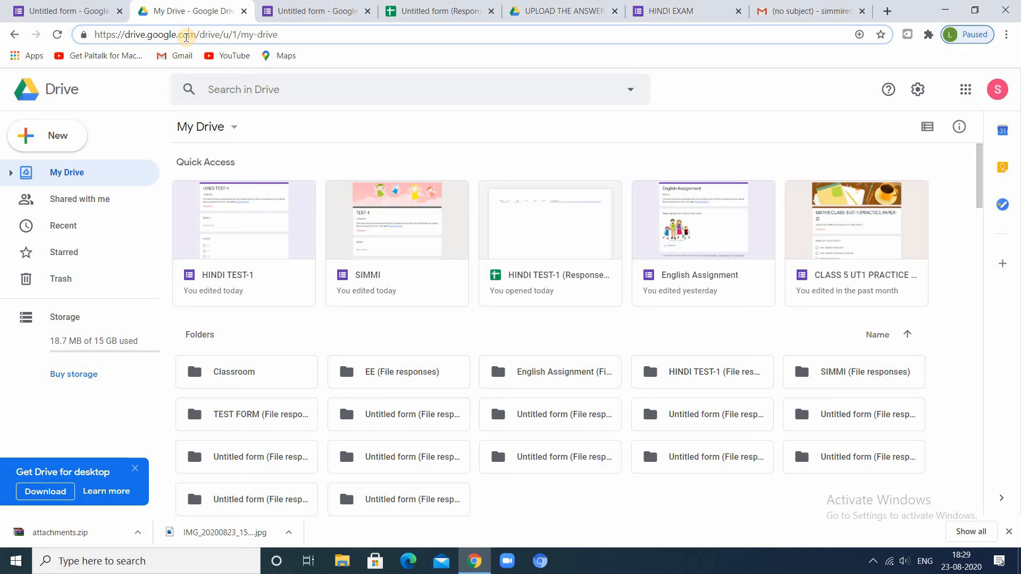